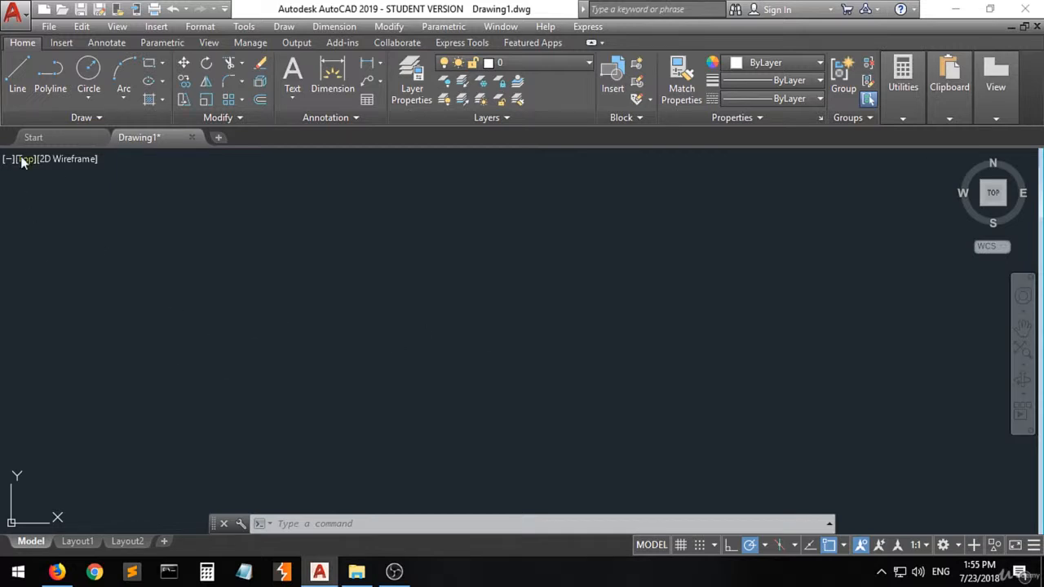
# Step: Draw a single free line sloping up to the right in the left half of the empty drawing
pyautogui.click(18, 82)
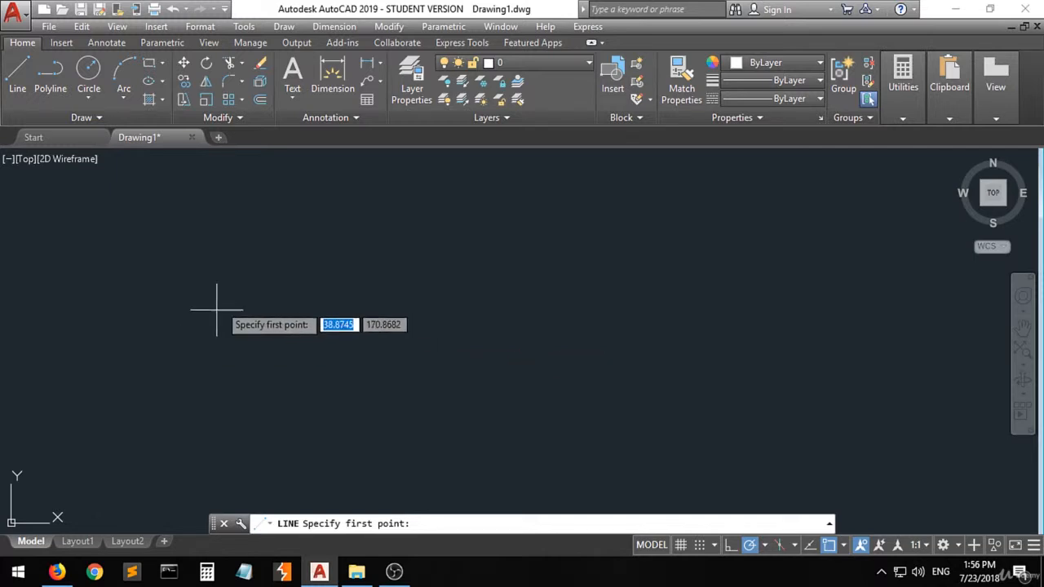
pyautogui.click(188, 365)
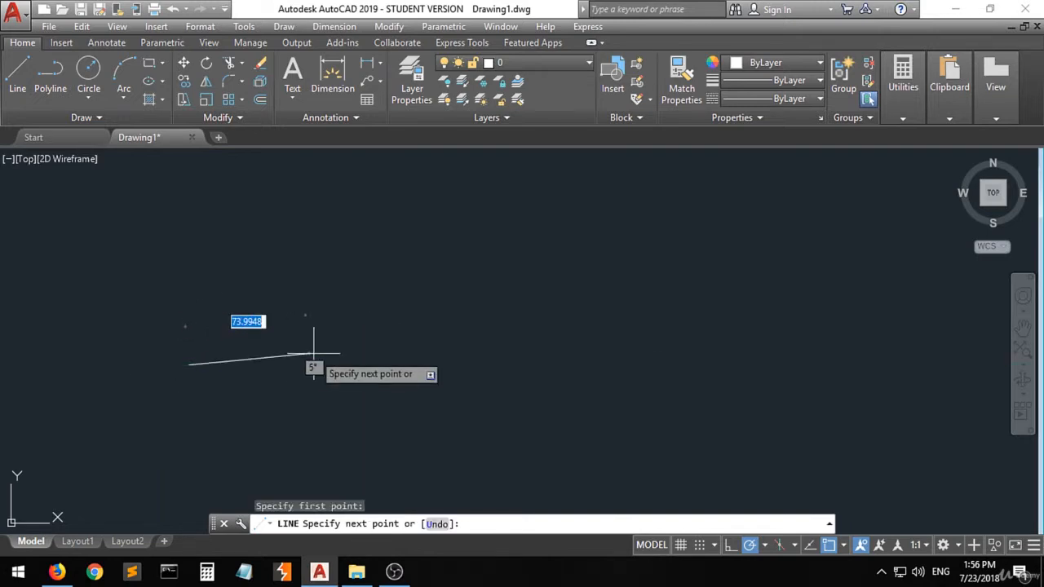
pyautogui.click(377, 266)
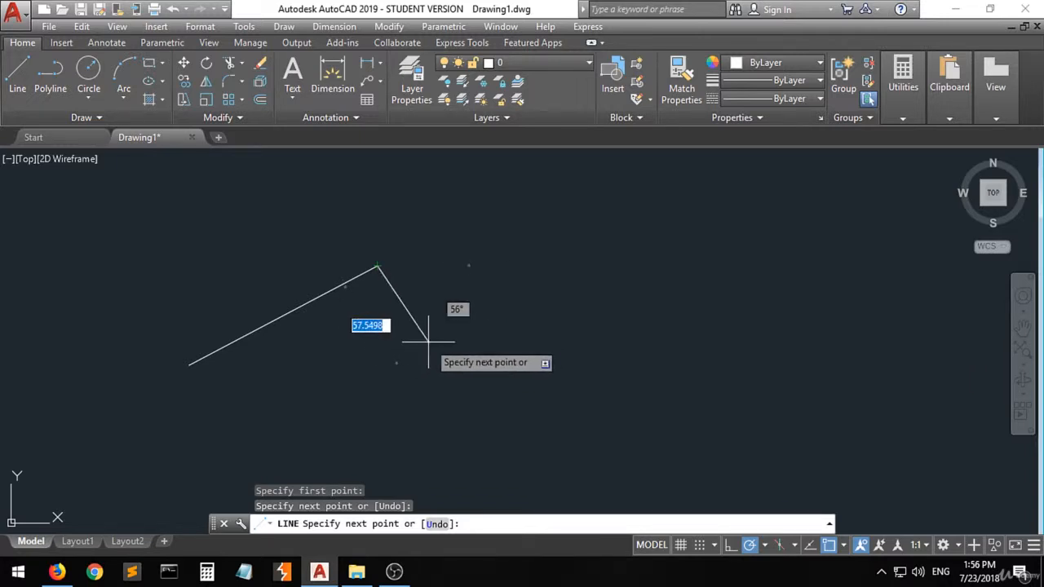
pyautogui.press('Return')
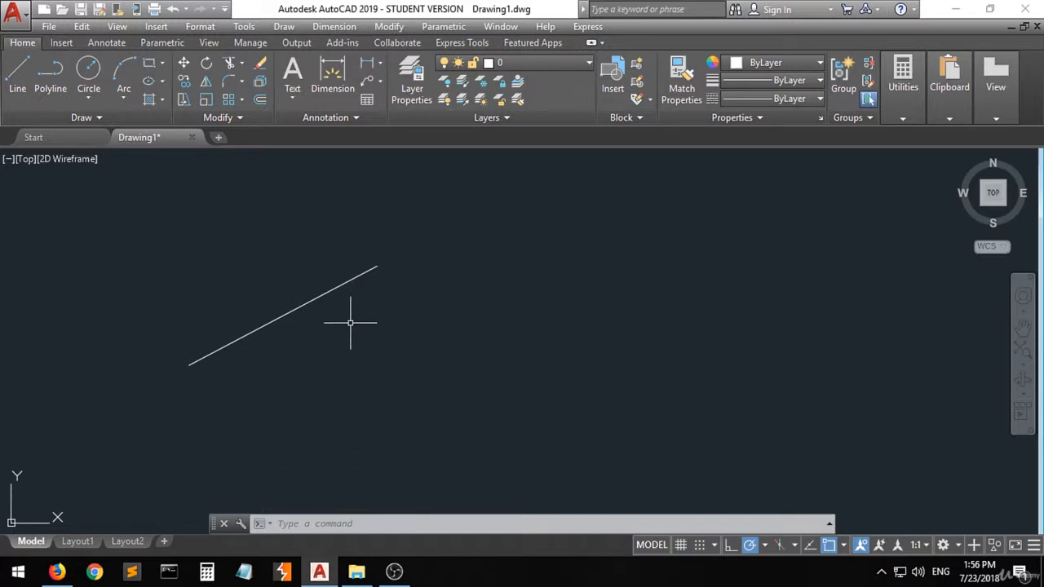
# Step: Draw a zigzag chain of six connected line segments starting from the upper endpoint of the existing line
pyautogui.click(15, 78)
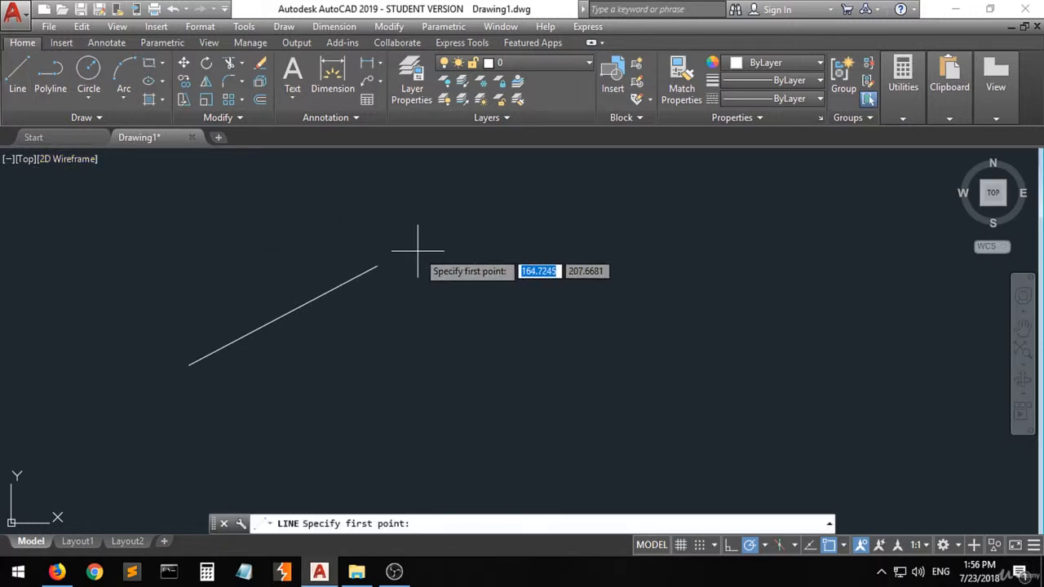
pyautogui.click(377, 265)
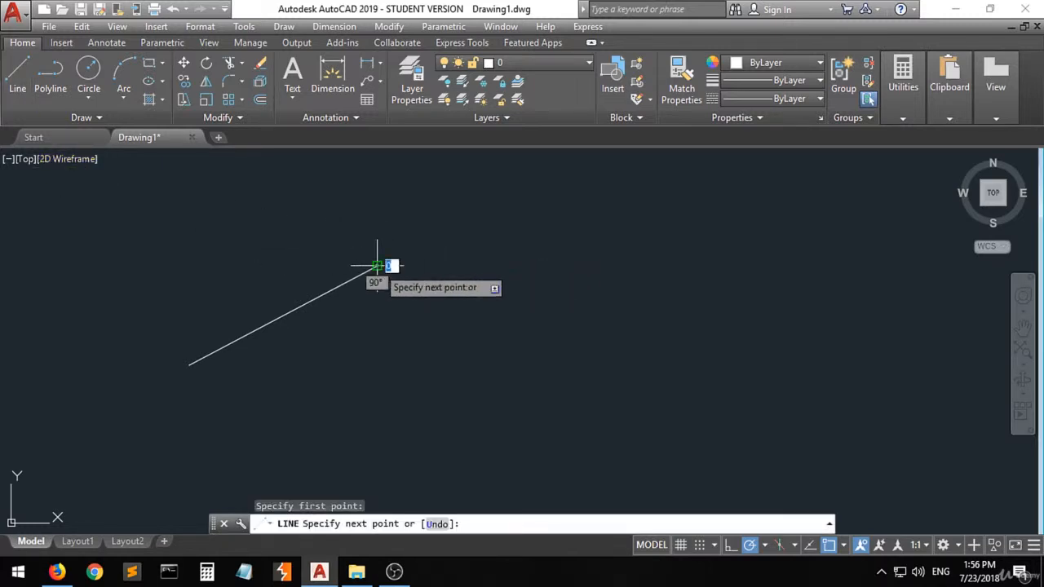
pyautogui.click(546, 341)
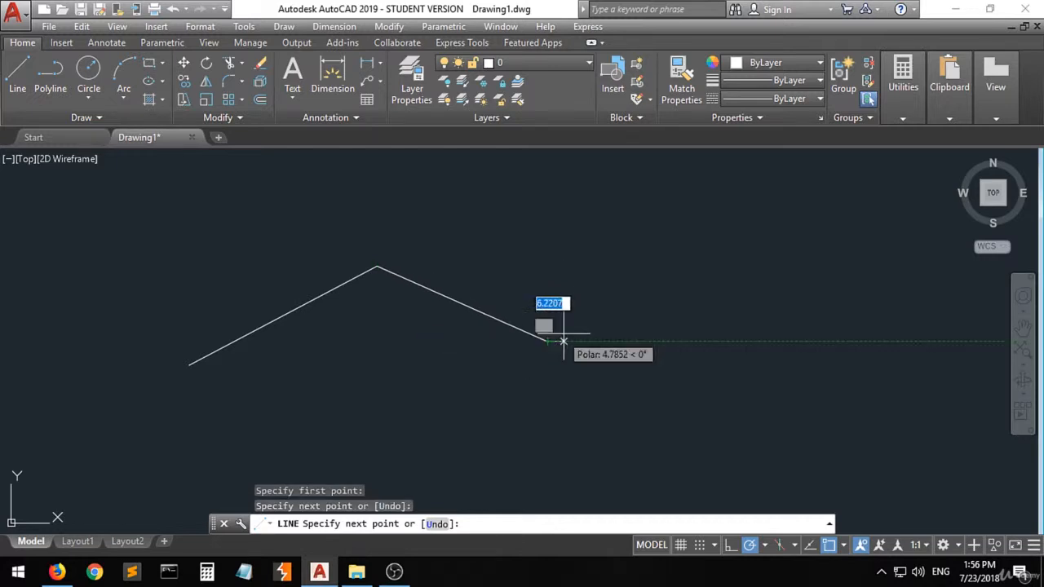
pyautogui.click(547, 341)
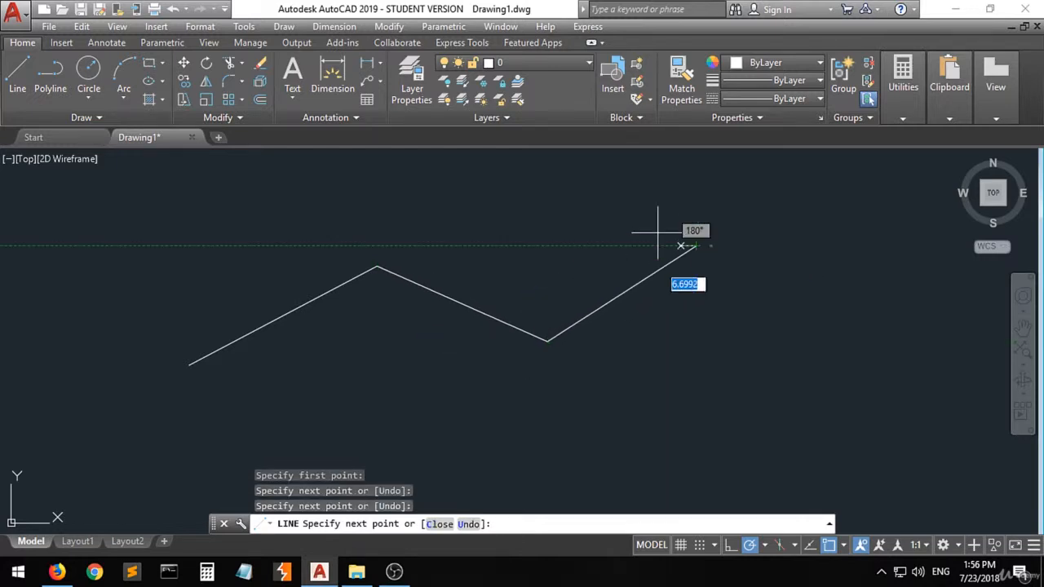
pyautogui.click(694, 246)
pyautogui.click(565, 215)
pyautogui.click(488, 364)
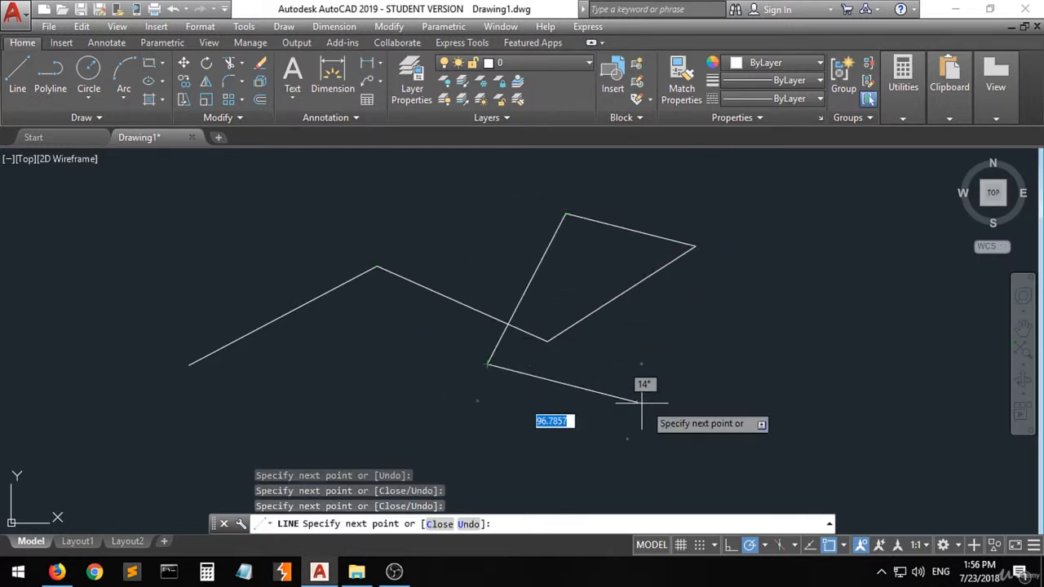
pyautogui.click(691, 403)
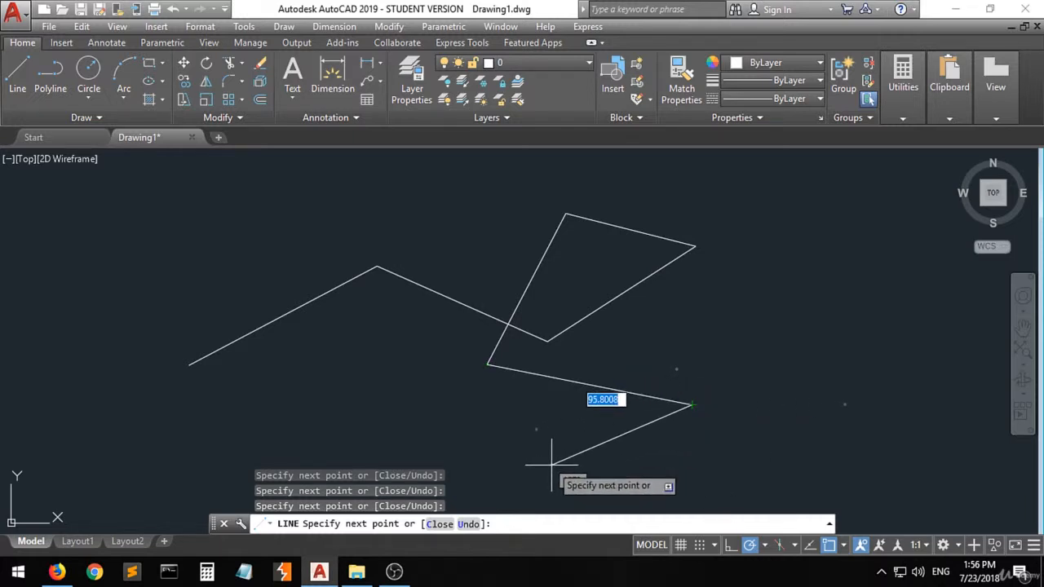
pyautogui.click(551, 465)
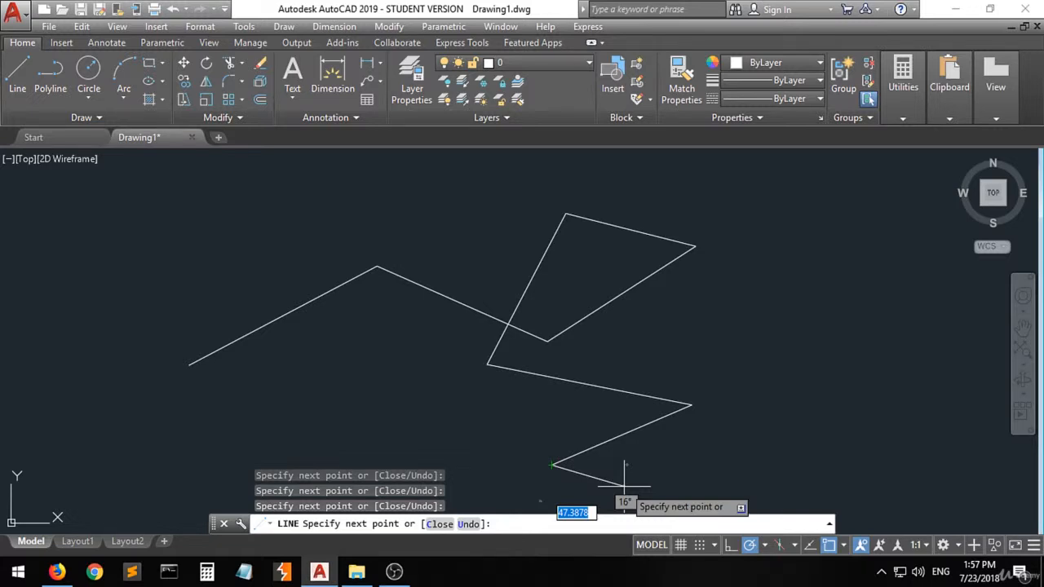
pyautogui.press('Escape')
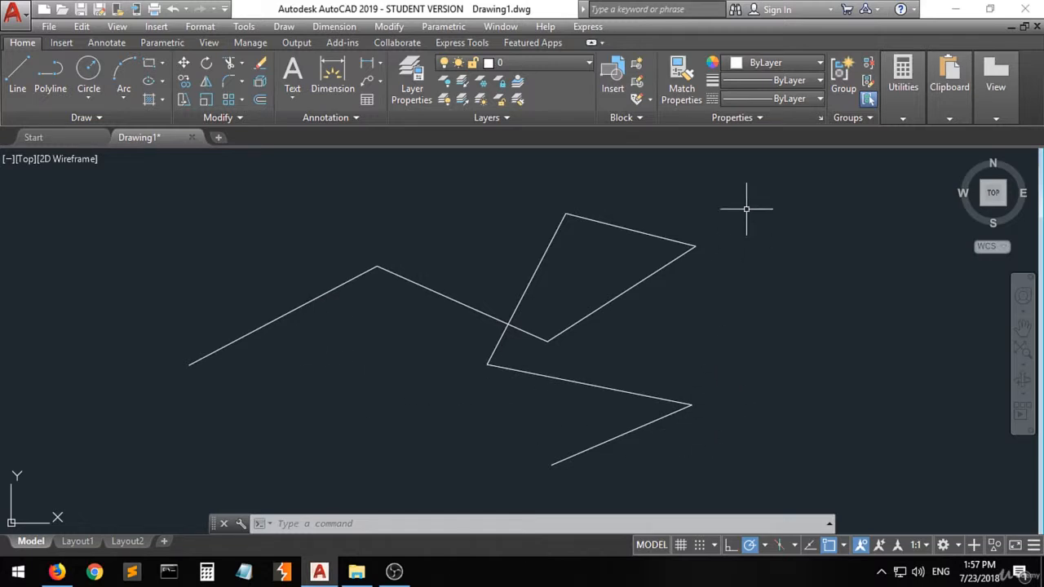
# Step: Delete all the lines with one crossing selection, and undo the deletion
pyautogui.click(779, 177)
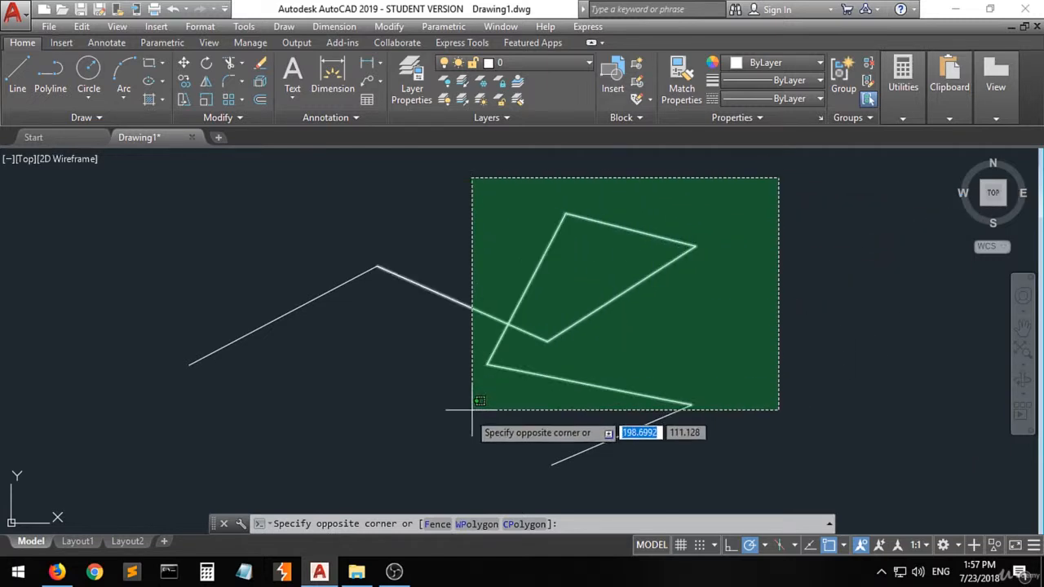
pyautogui.click(131, 471)
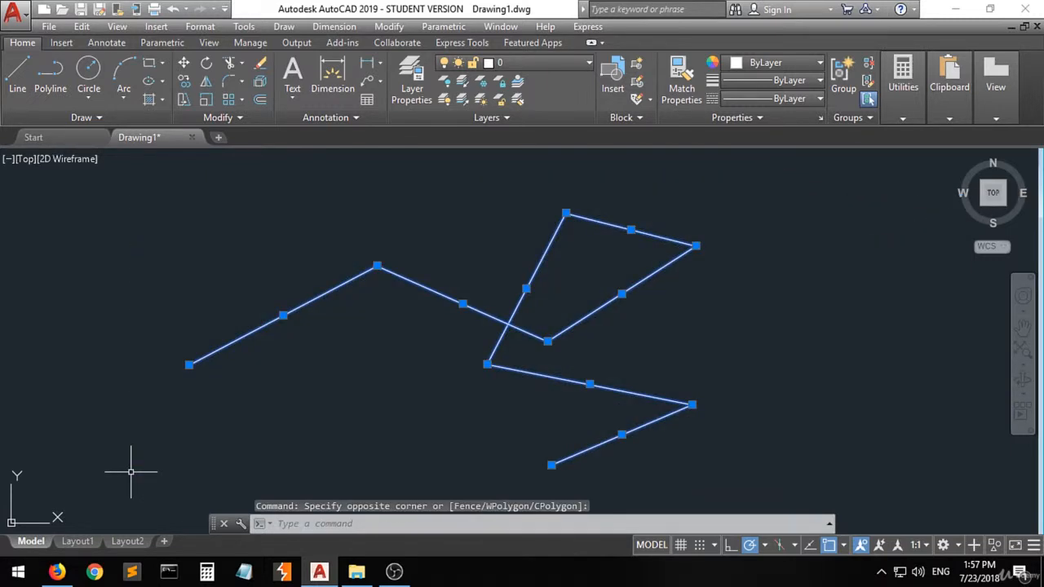
pyautogui.press('Delete')
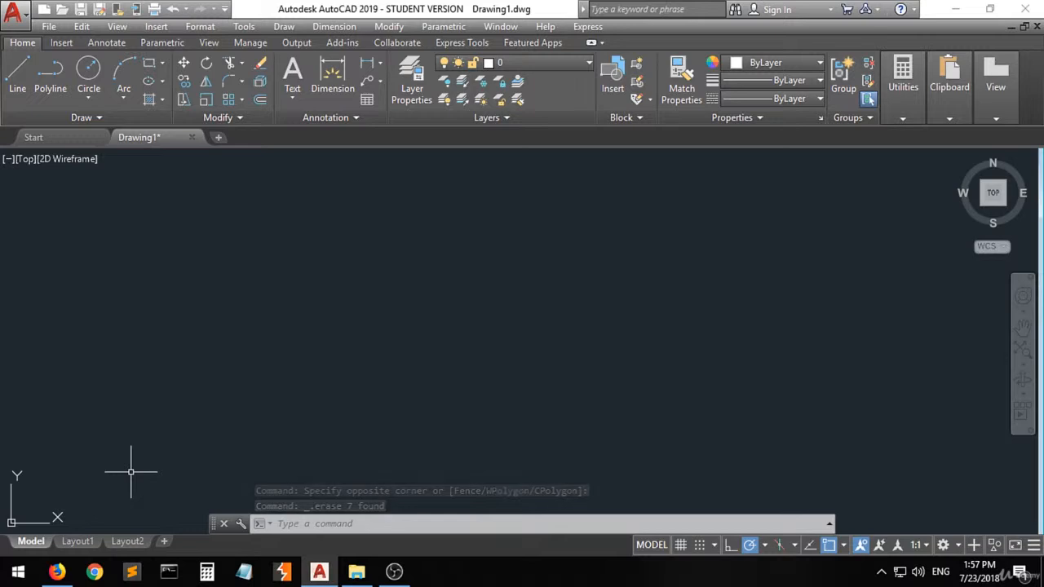
pyautogui.hotkey('ctrl', 'z')
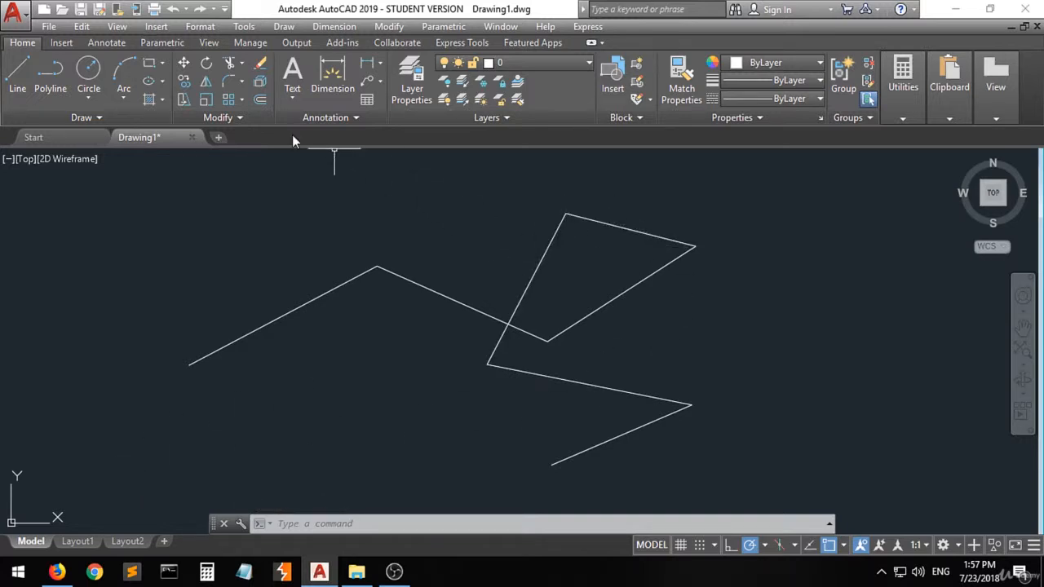
# Step: Use the Erase command to remove the second and third segments of the zigzag and its lowest segment
pyautogui.click(258, 68)
pyautogui.click(414, 283)
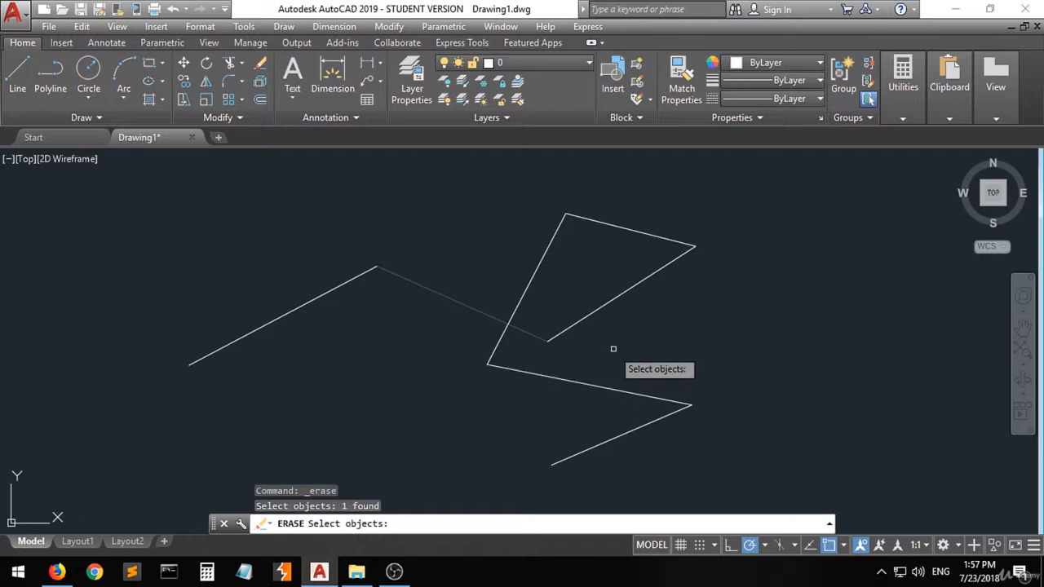
pyautogui.click(597, 313)
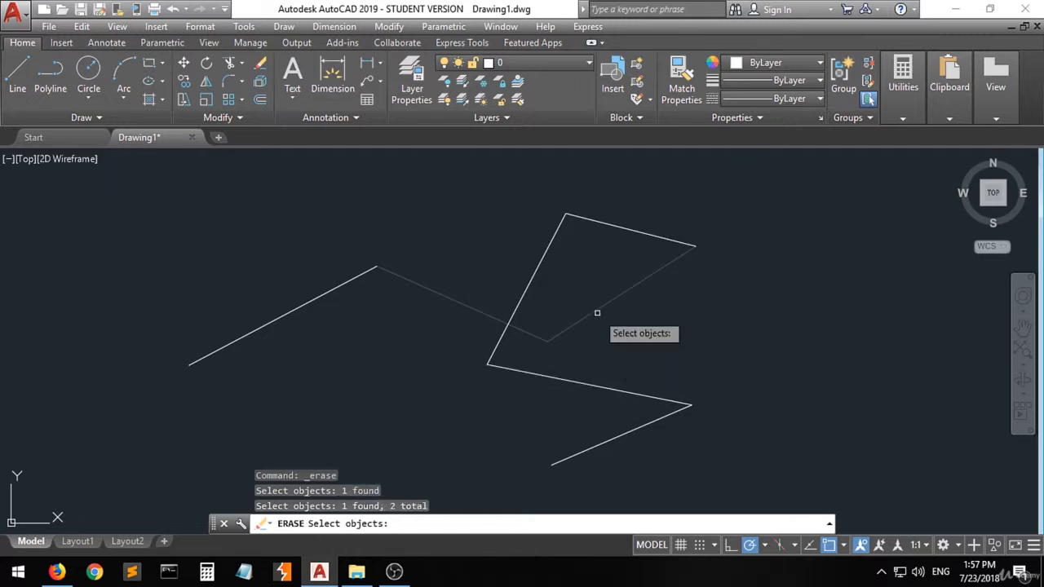
pyautogui.click(595, 446)
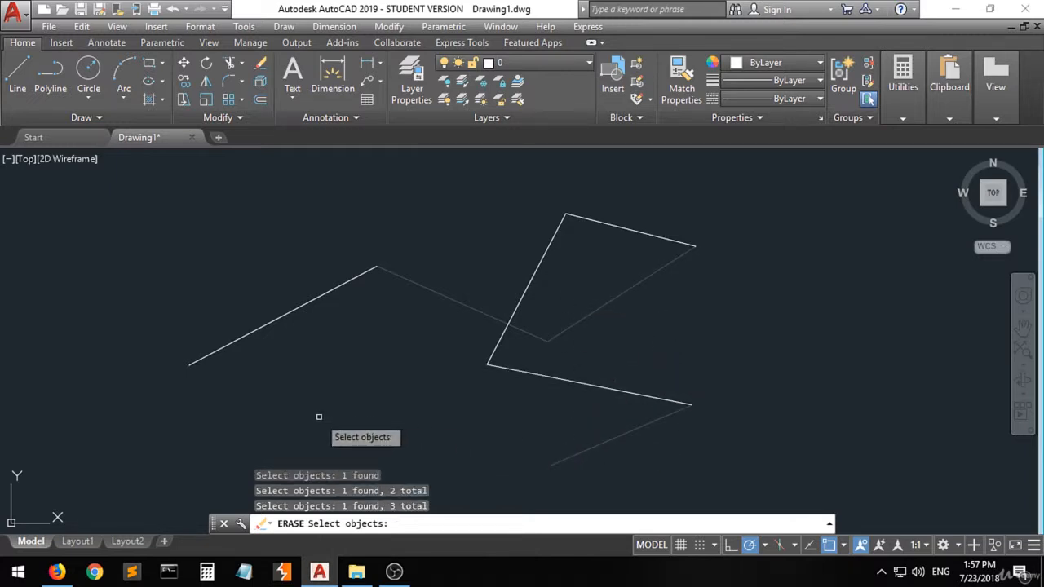
pyautogui.press('Return')
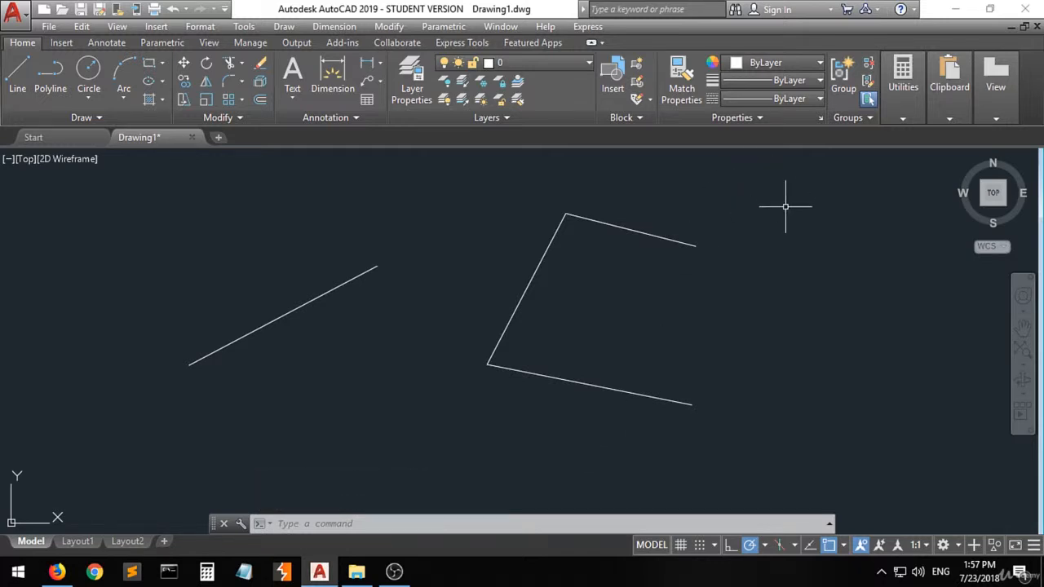
# Step: Delete the steep connecting line on its own, and clear the three remaining lines with one crossing selection
pyautogui.click(535, 269)
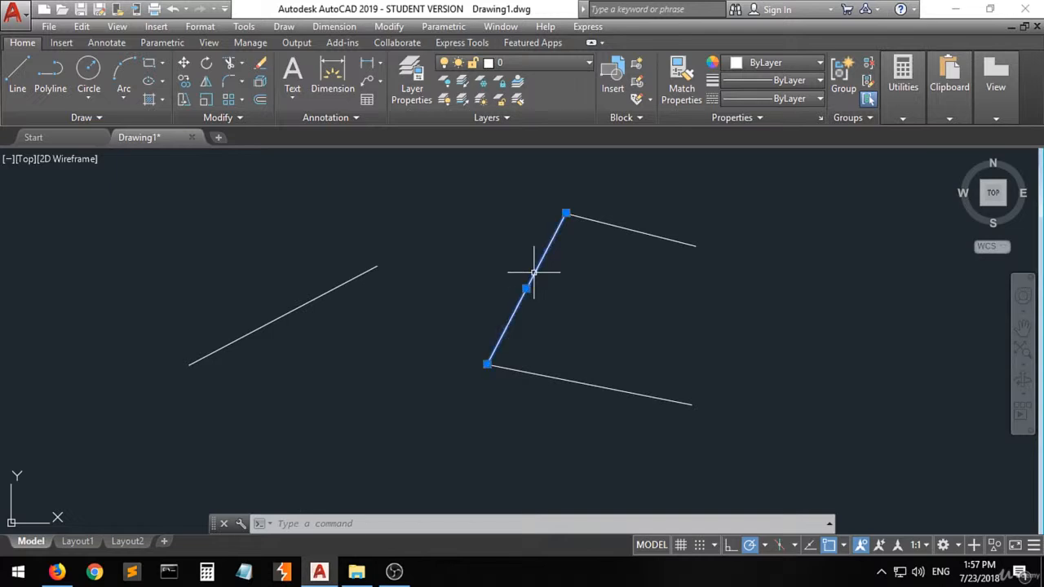
pyautogui.press('Delete')
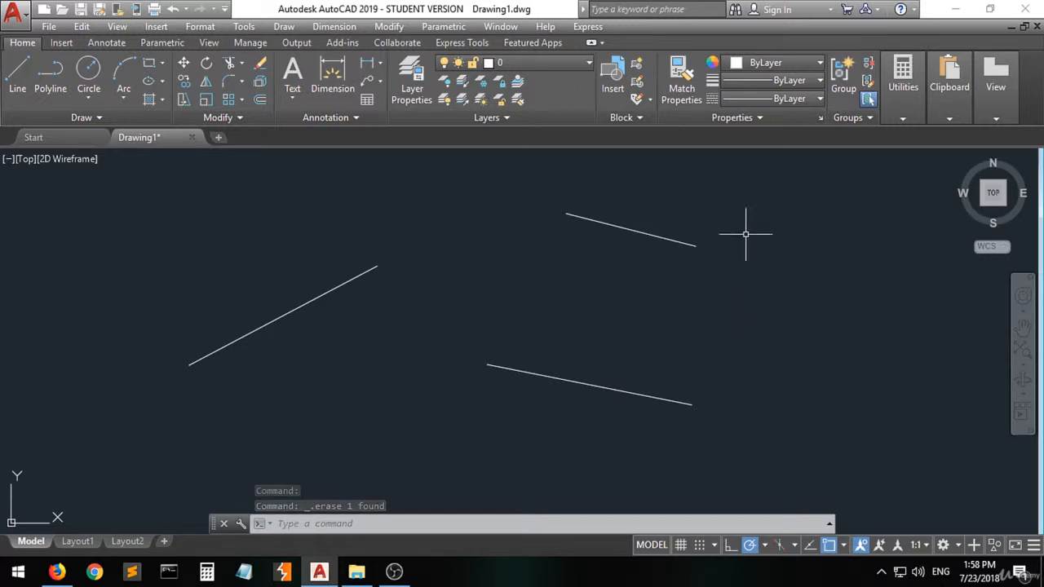
pyautogui.click(762, 204)
pyautogui.click(187, 440)
pyautogui.press('Delete')
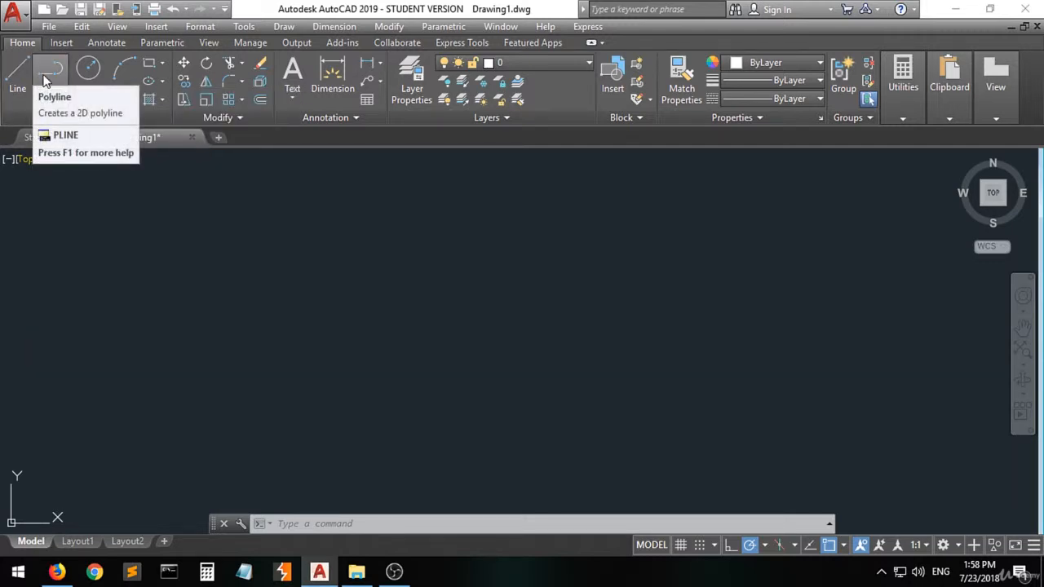
# Step: Draw a nearly square four-sided outline from separate Line segments in the upper left of the drawing
pyautogui.click(21, 80)
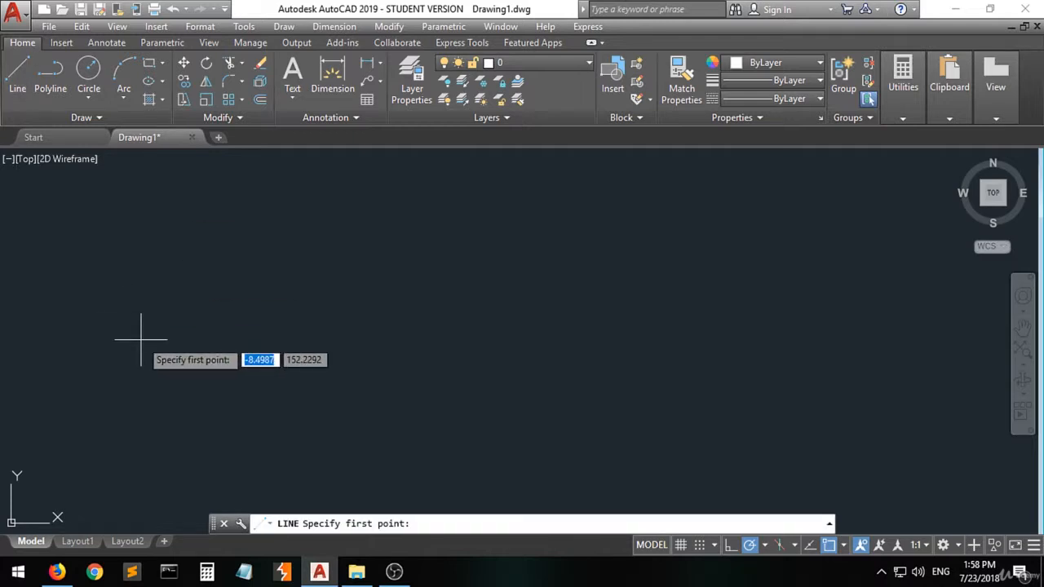
pyautogui.click(129, 227)
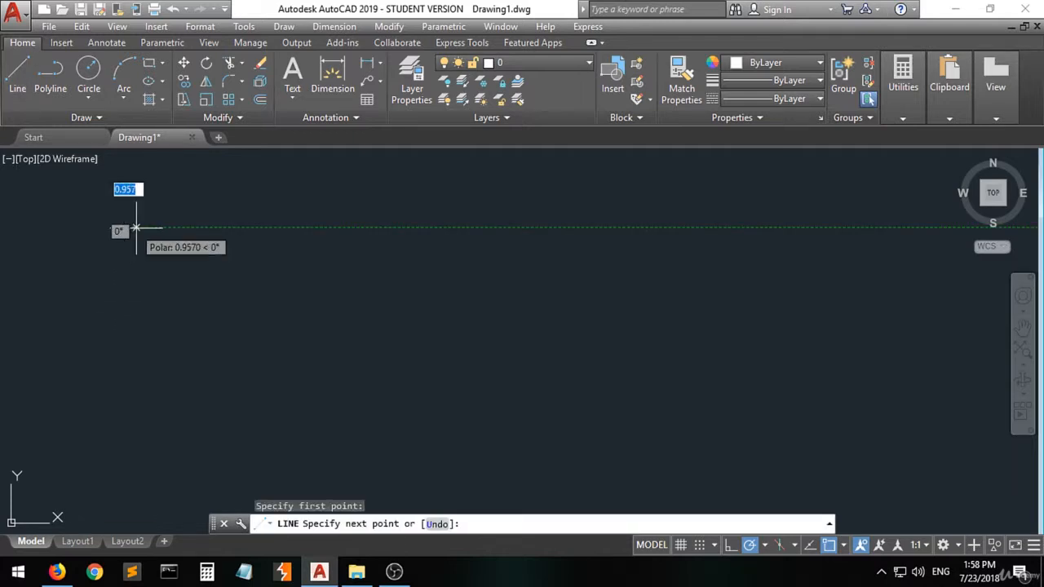
pyautogui.click(215, 227)
pyautogui.click(216, 330)
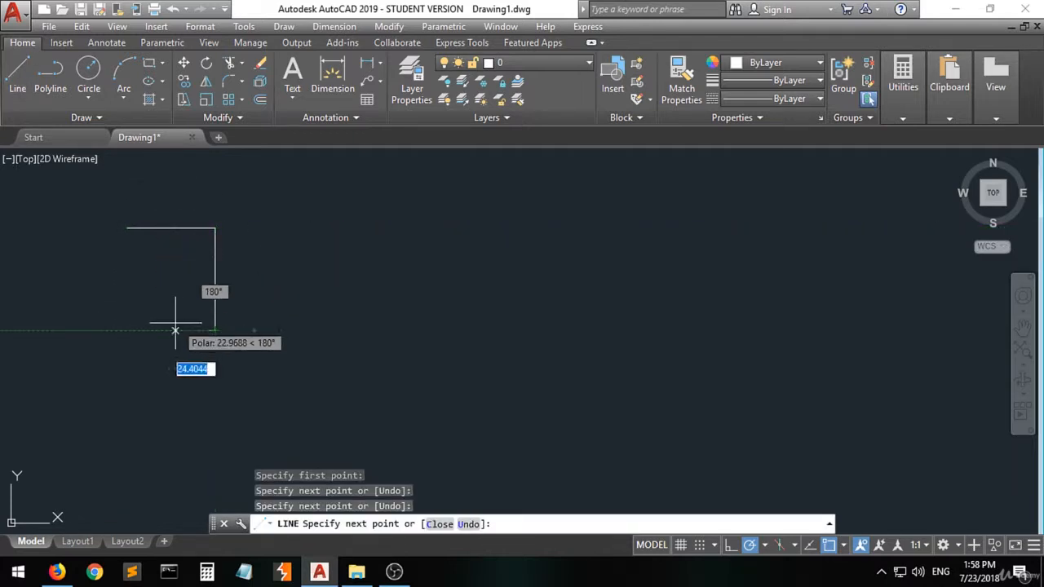
pyautogui.click(124, 330)
pyautogui.click(124, 227)
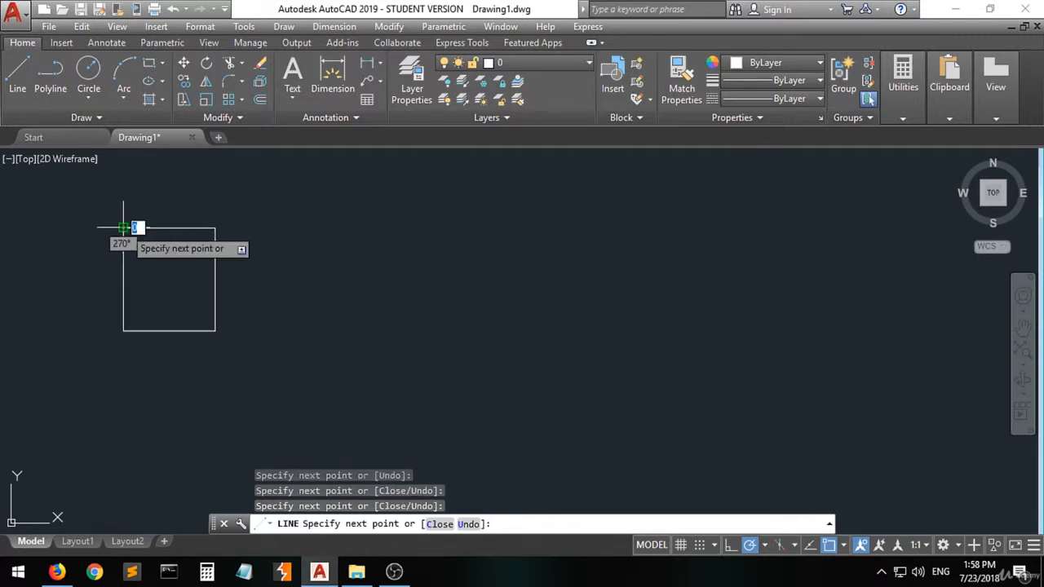
pyautogui.press('Return')
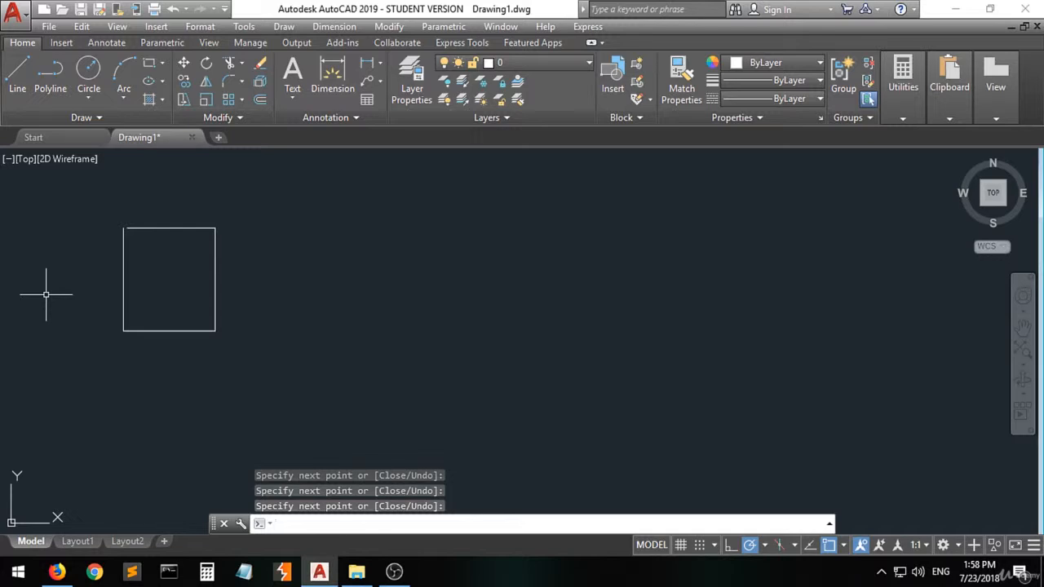
# Step: Draw a four-sided upright rectangular outline as a single polyline to the right of the line-drawn square, ending at its start point
pyautogui.click(52, 74)
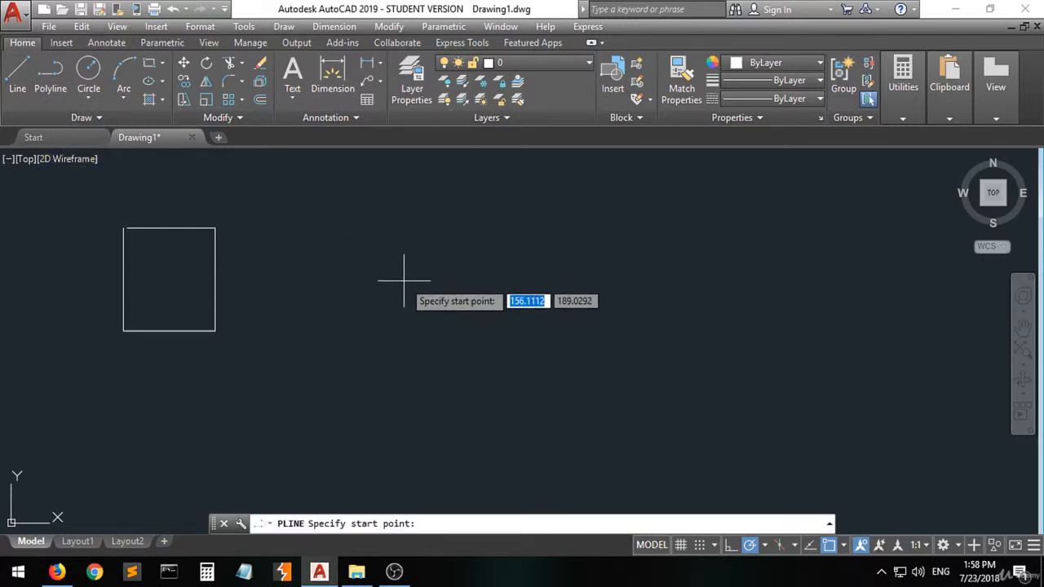
pyautogui.click(316, 228)
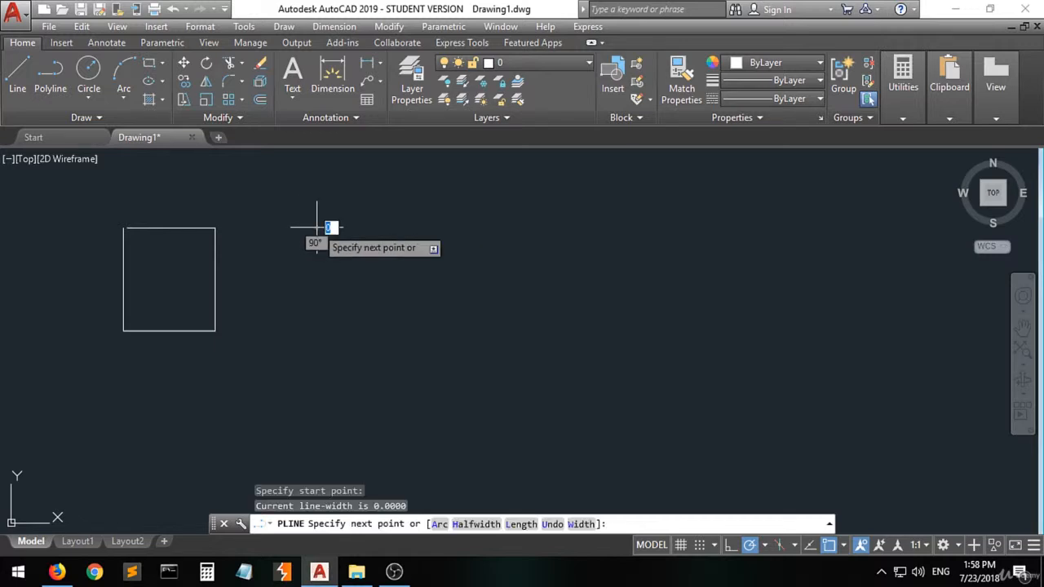
pyautogui.click(418, 228)
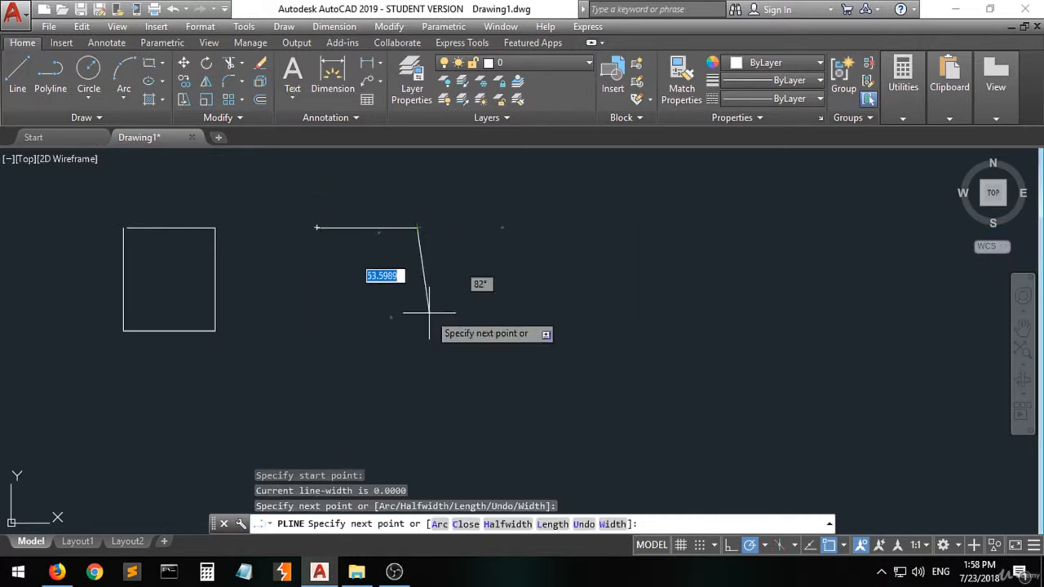
pyautogui.click(418, 353)
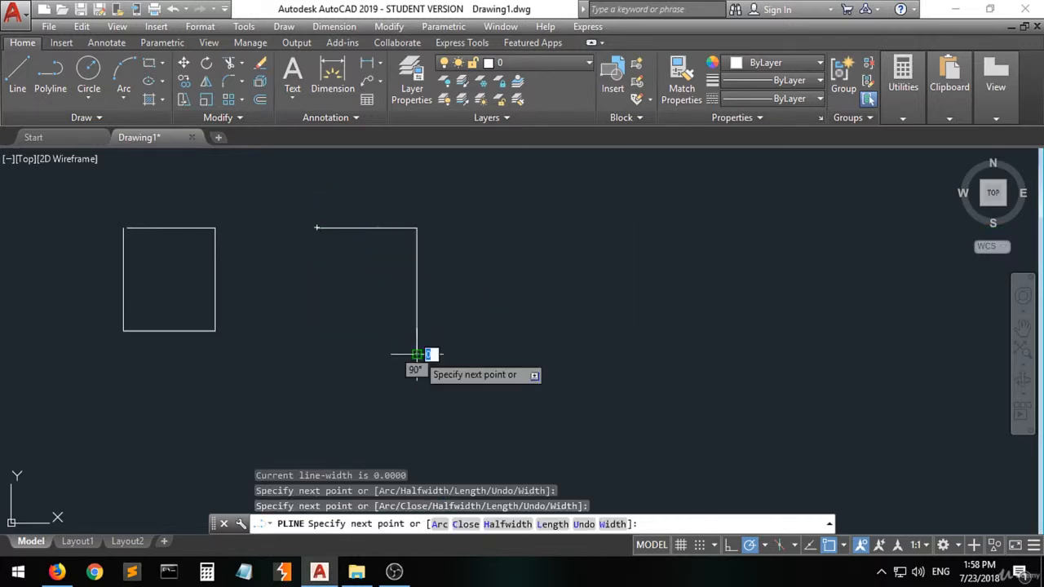
pyautogui.click(315, 354)
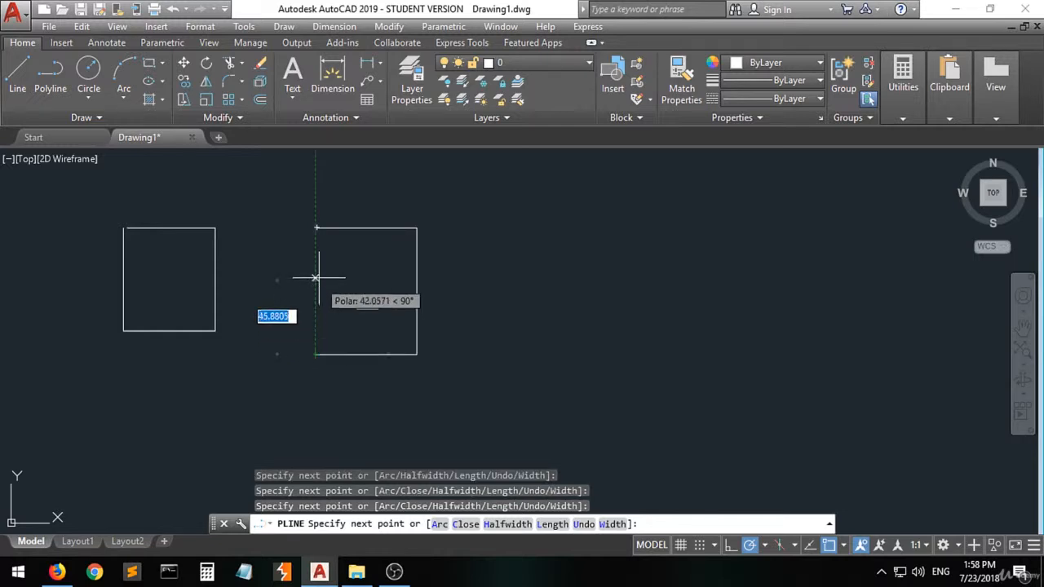
pyautogui.click(317, 228)
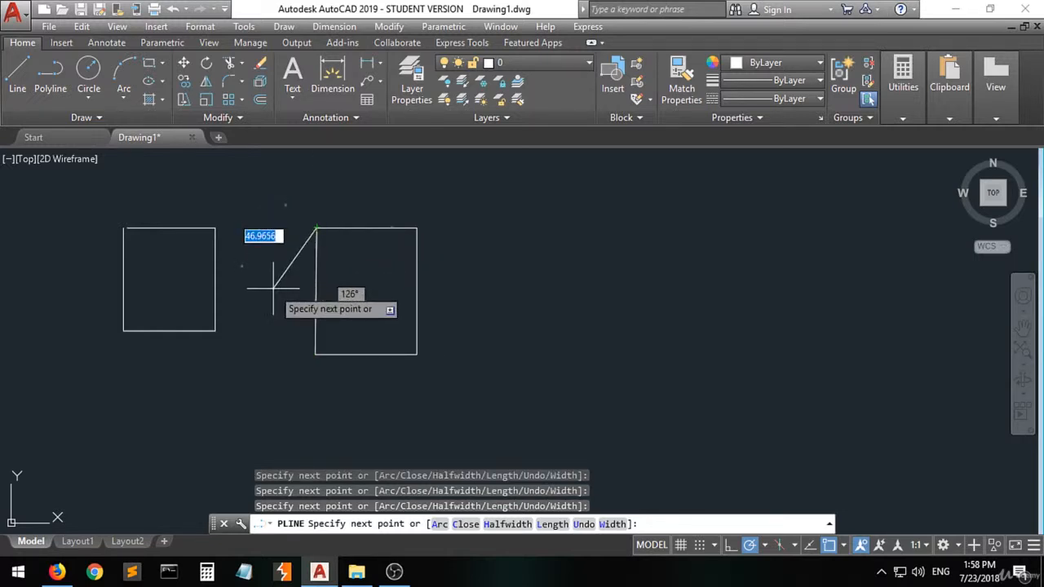
pyautogui.press('Return')
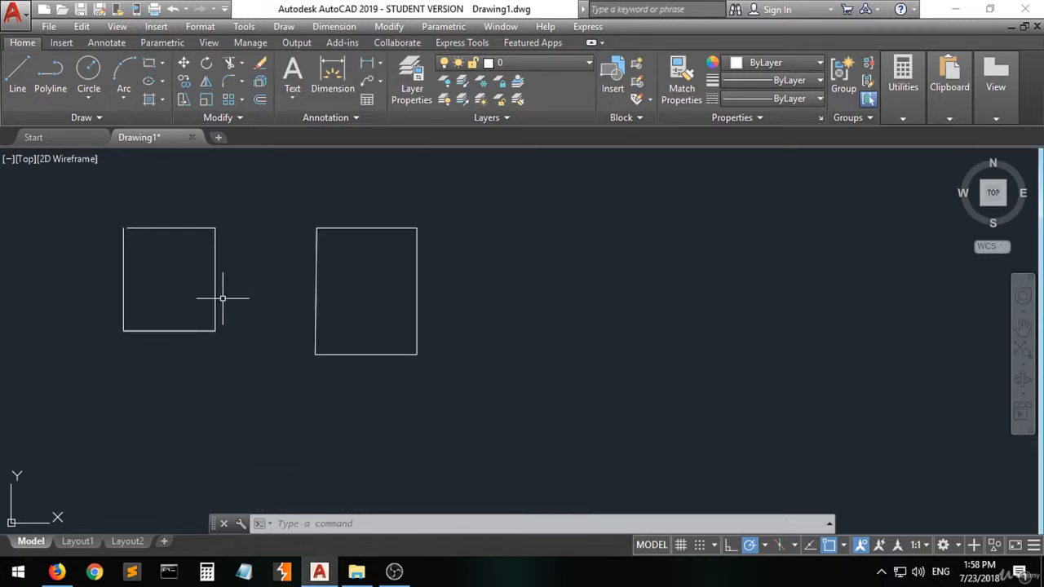
# Step: Select the polyline rectangle by its upper edge to check that it behaves as one object, and clear the selection
pyautogui.moveTo(215, 295)
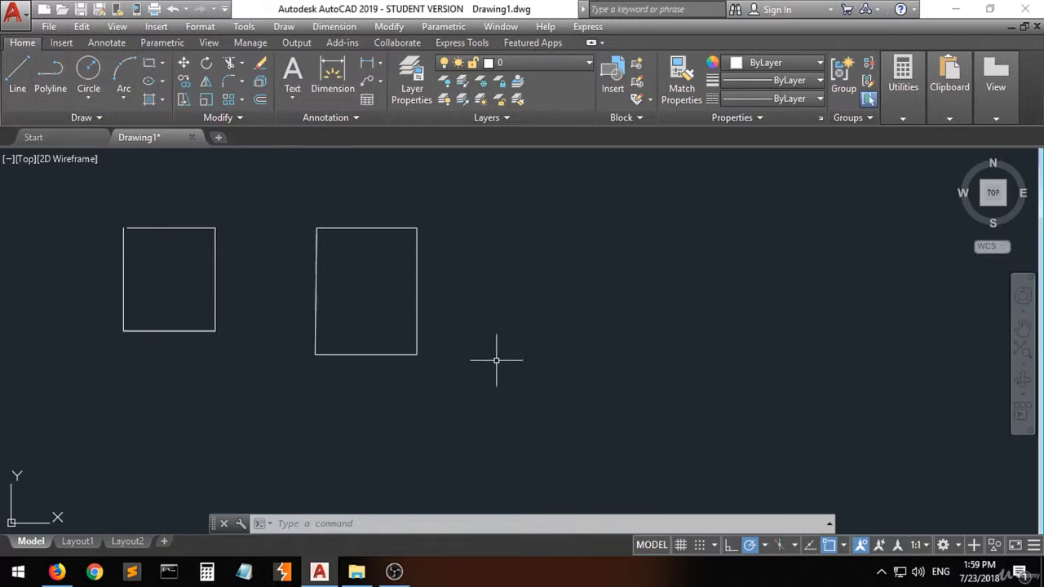
pyautogui.click(396, 227)
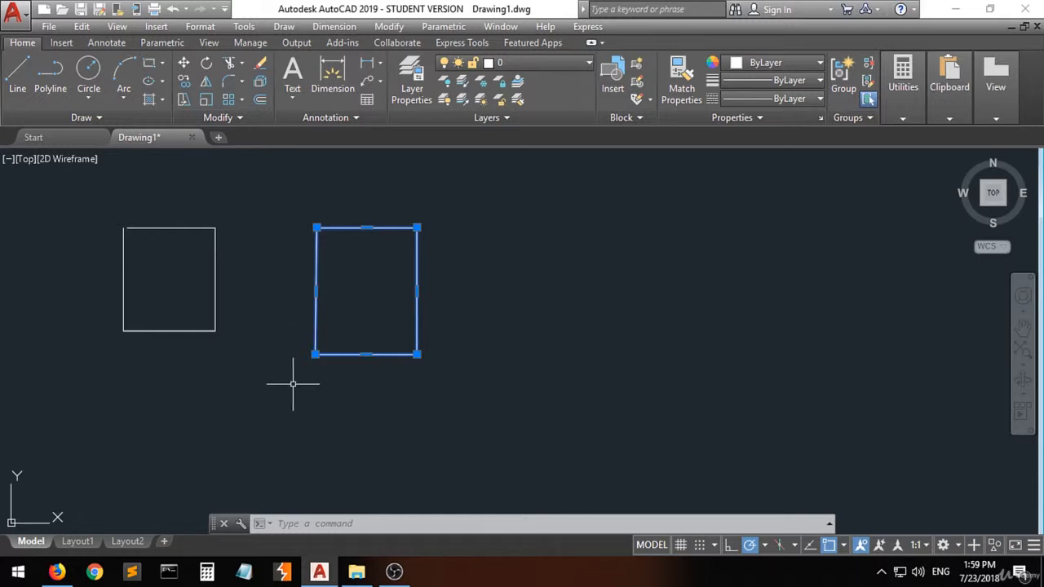
pyautogui.click(393, 380)
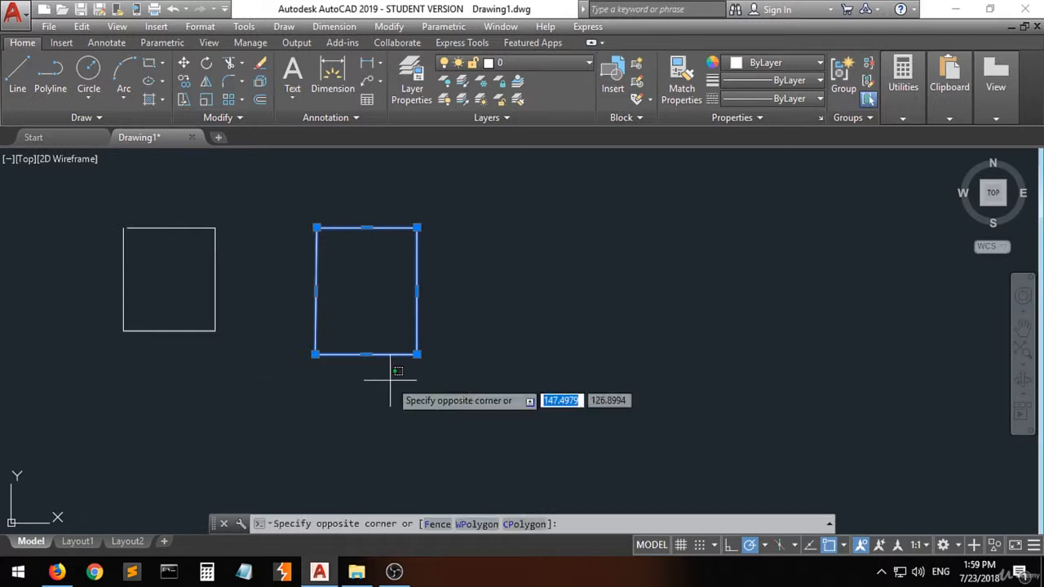
pyautogui.click(351, 423)
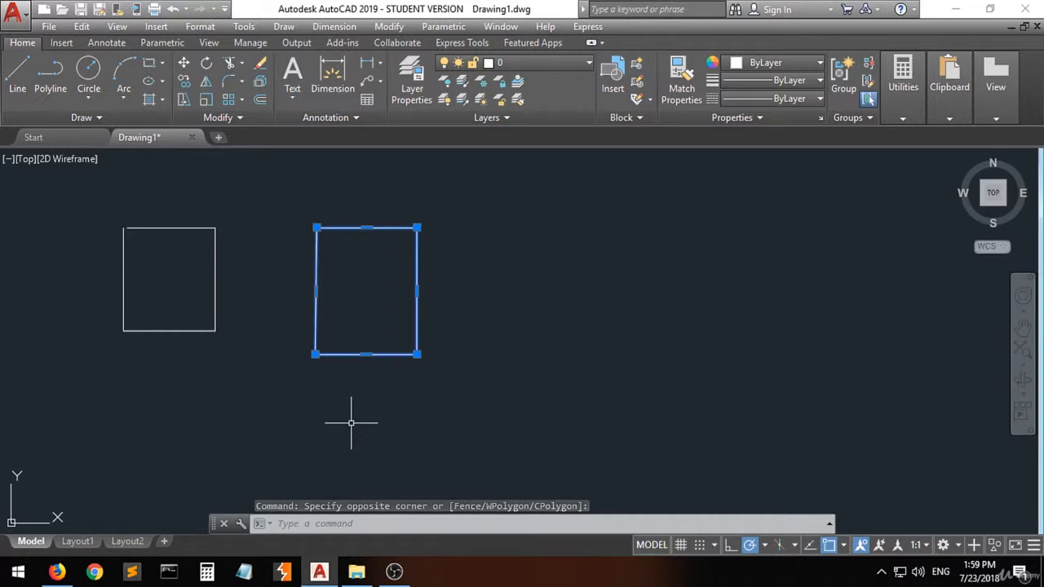
pyautogui.press('Escape')
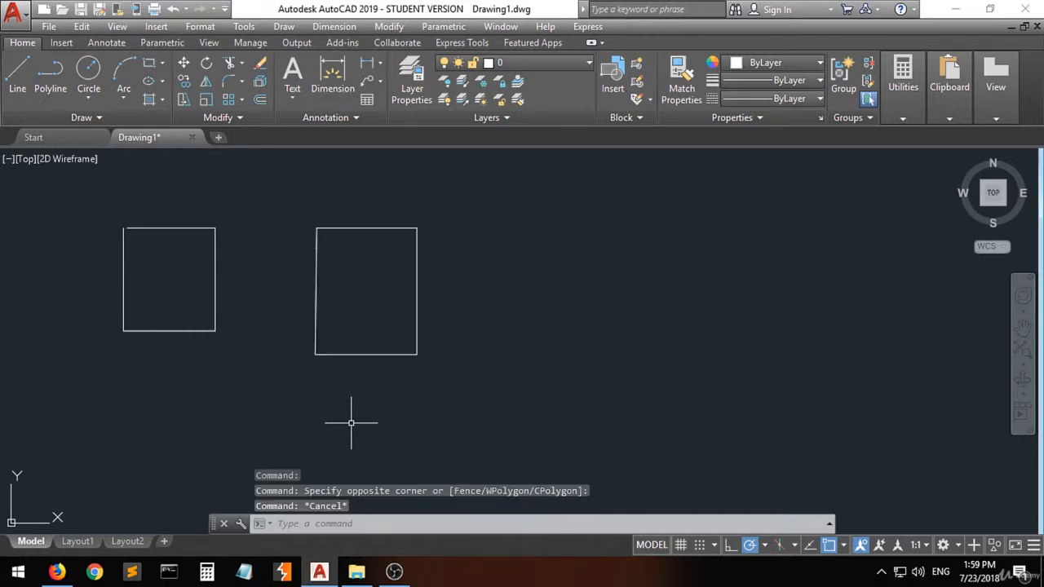
# Step: Select the lower and upper lines of the line-drawn square individually to check that they are separate objects, and clear the selection
pyautogui.click(183, 330)
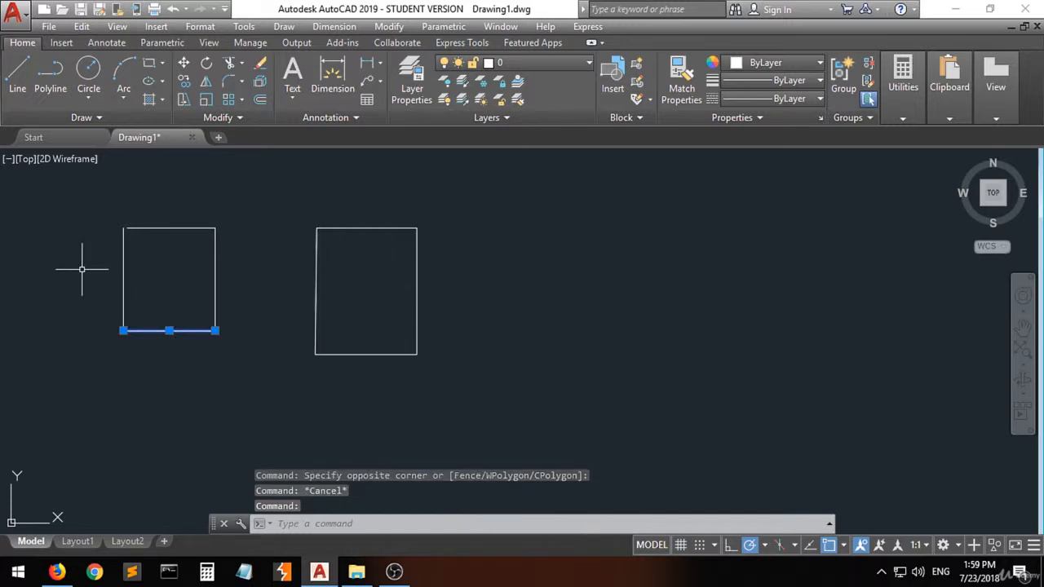
pyautogui.click(146, 226)
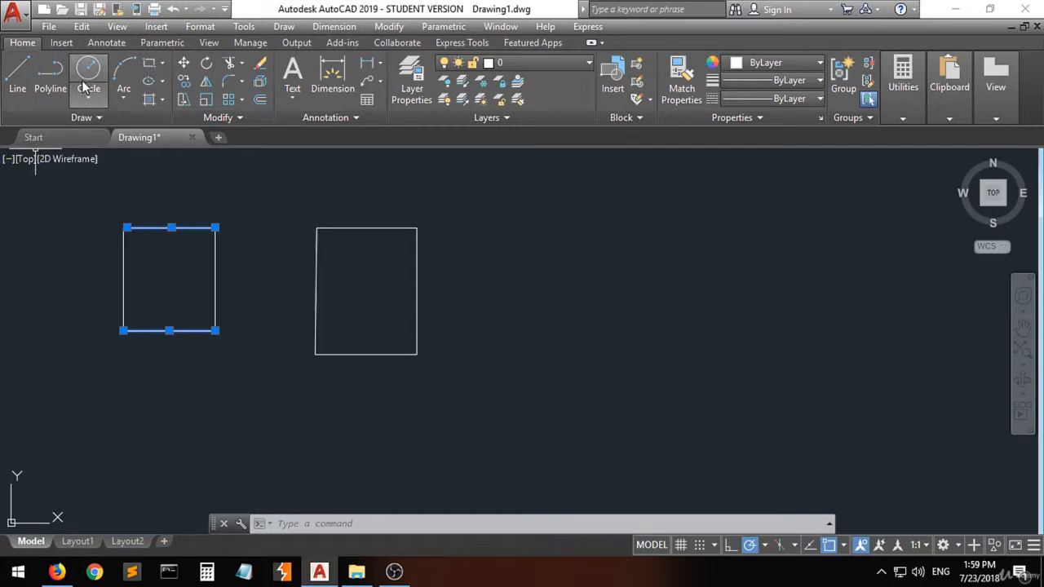
pyautogui.click(264, 424)
pyautogui.click(231, 443)
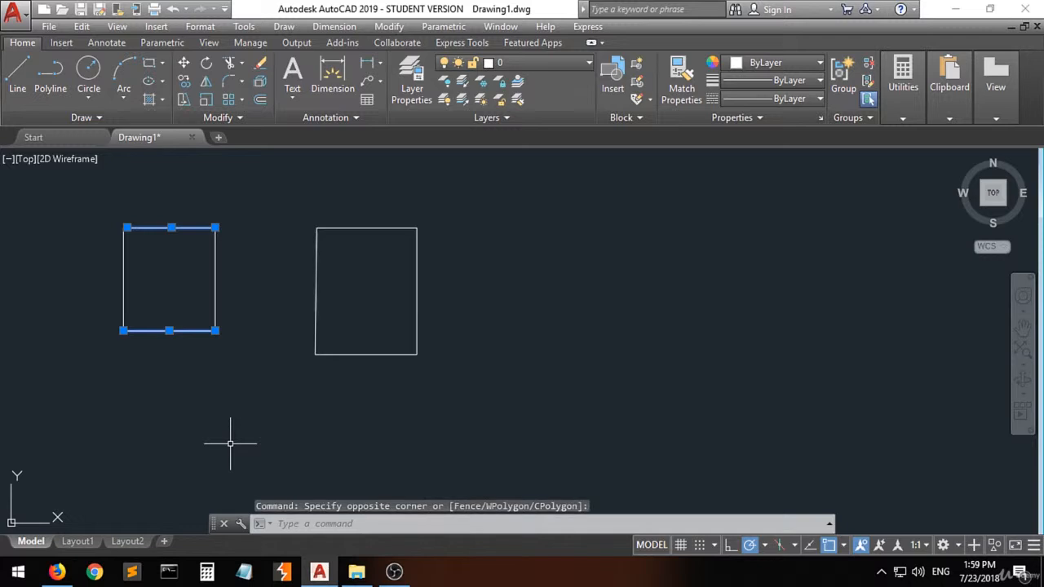
pyautogui.press('Escape')
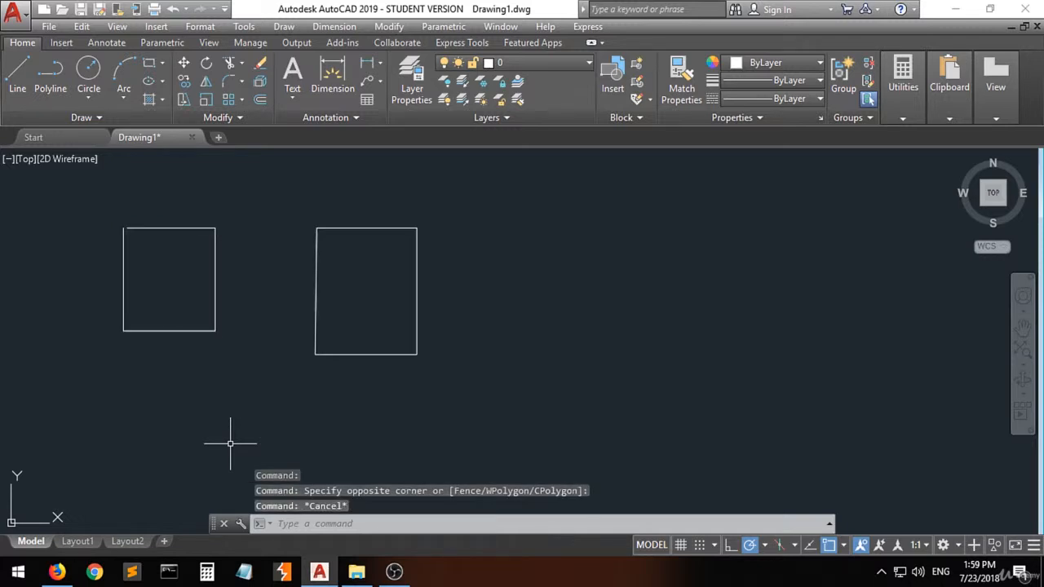
# Step: Draw a Center, Radius circle centred on the polyline rectangle's lower-right corner, with its radius reaching the rectangle's upper-right corner
pyautogui.click(87, 99)
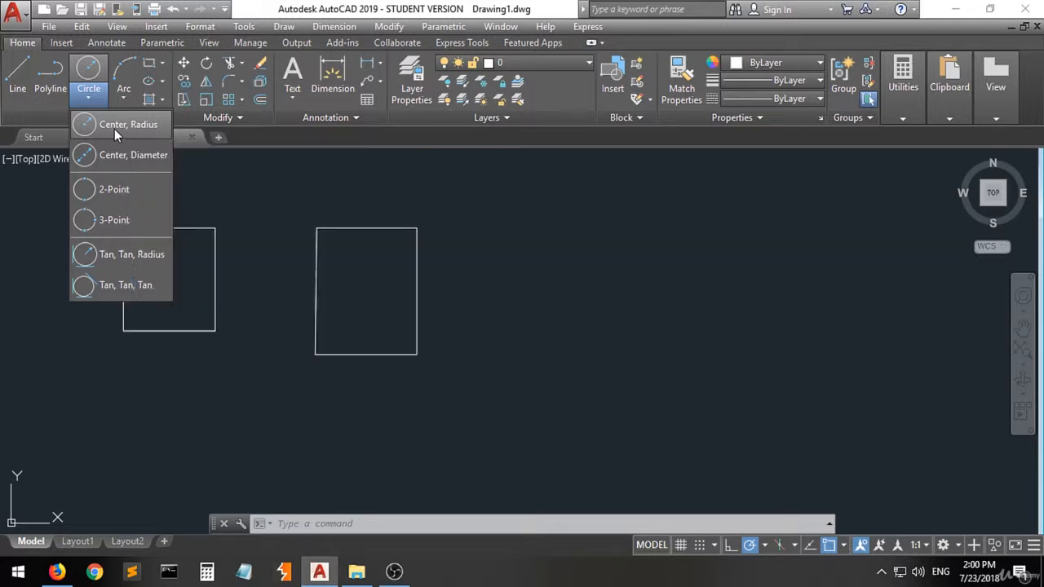
pyautogui.click(114, 129)
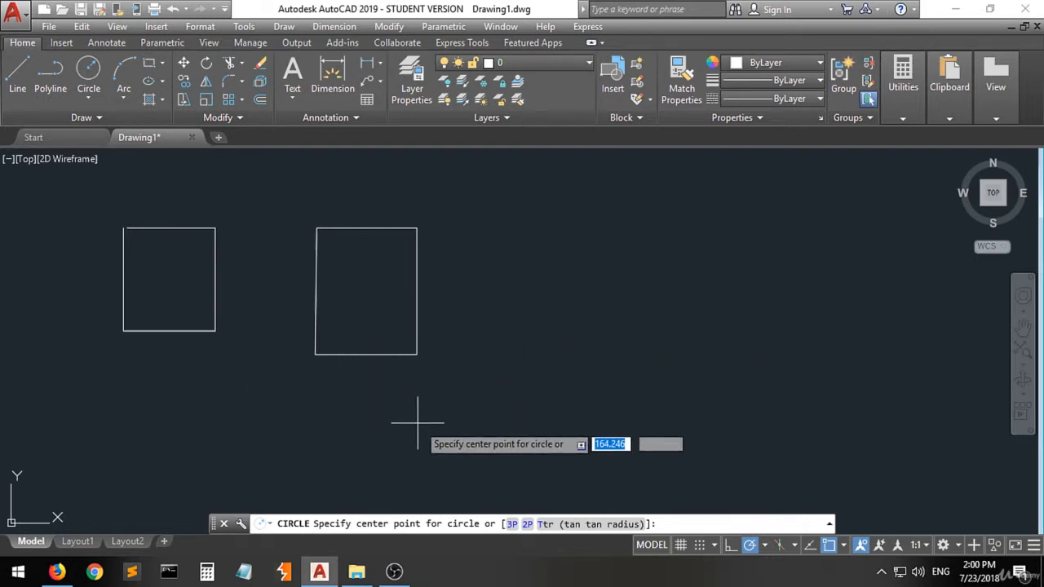
pyautogui.click(417, 354)
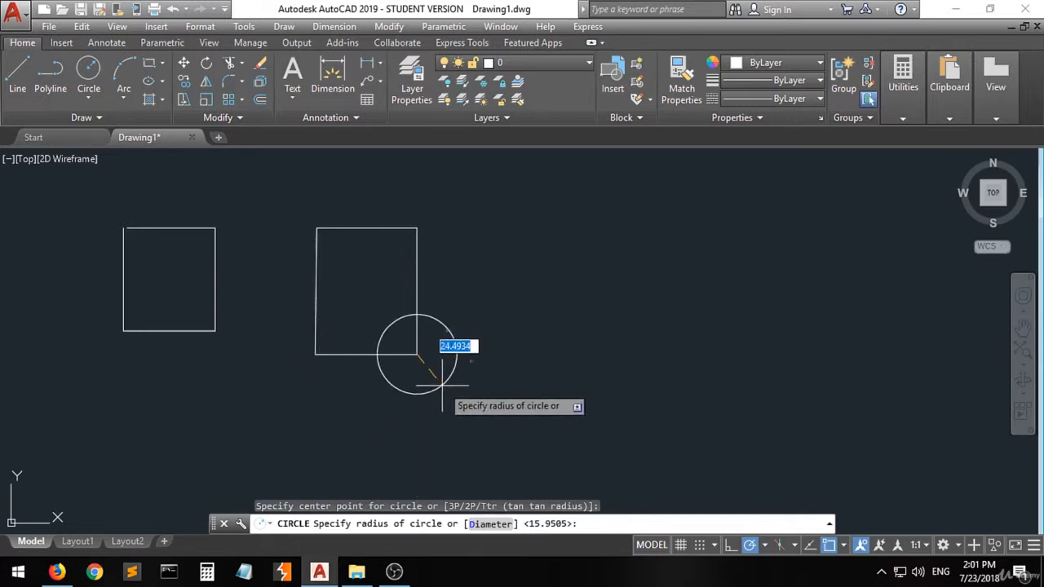
pyautogui.click(417, 228)
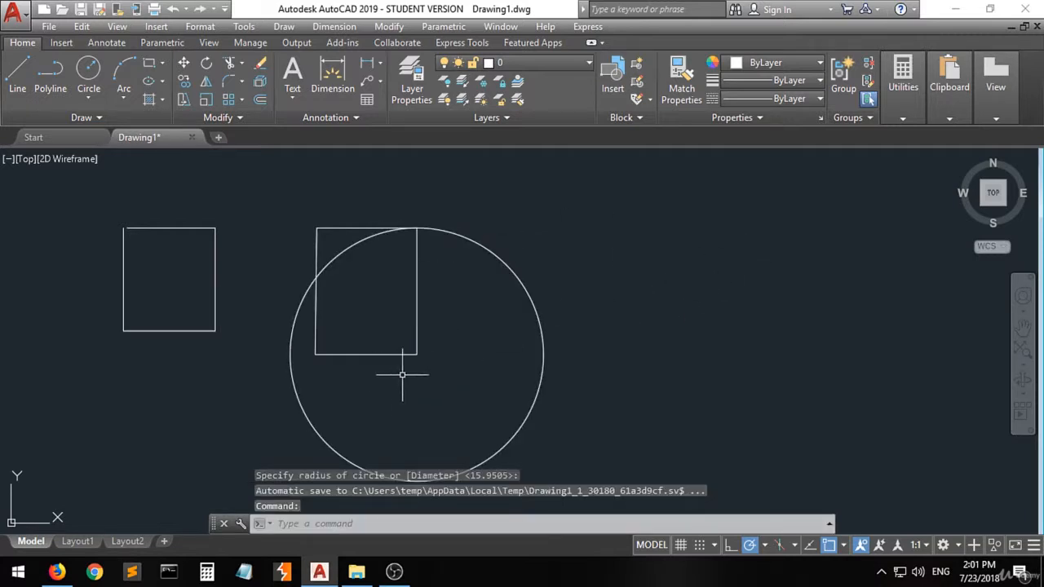
# Step: Draw a smaller concentric circle with a radius of about 26.5 centred on the polyline rectangle's lower-right corner
pyautogui.click(89, 70)
pyautogui.click(416, 354)
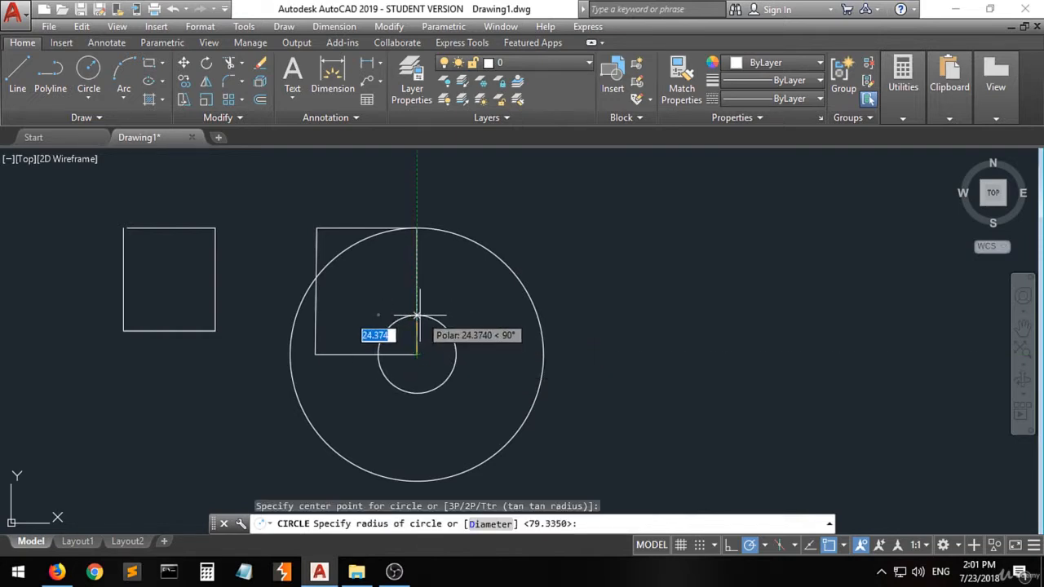
pyautogui.click(451, 336)
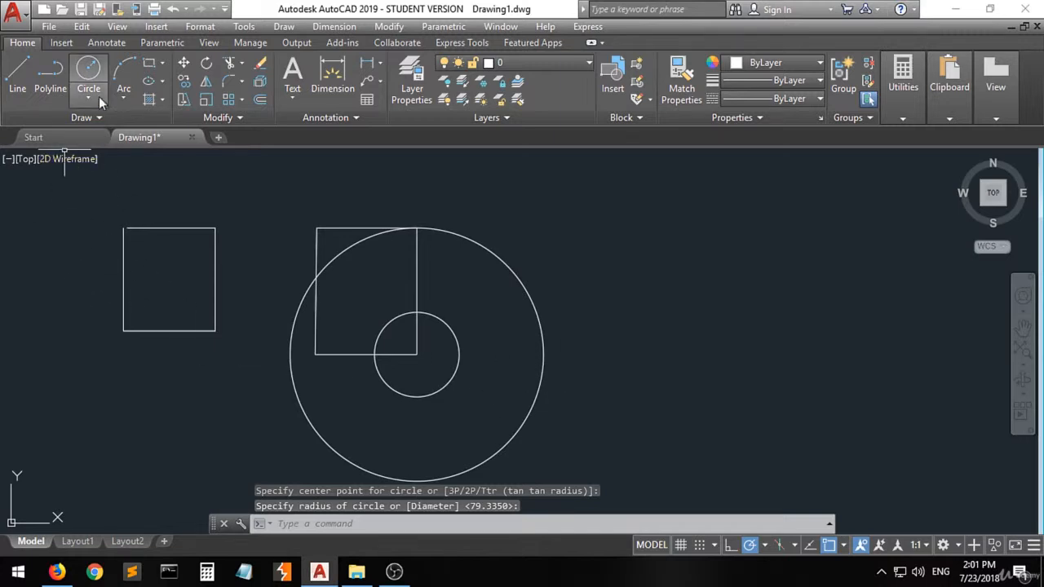
# Step: Draw a third concentric circle with a radius of 40 centred on the polyline rectangle's lower-right corner
pyautogui.click(84, 77)
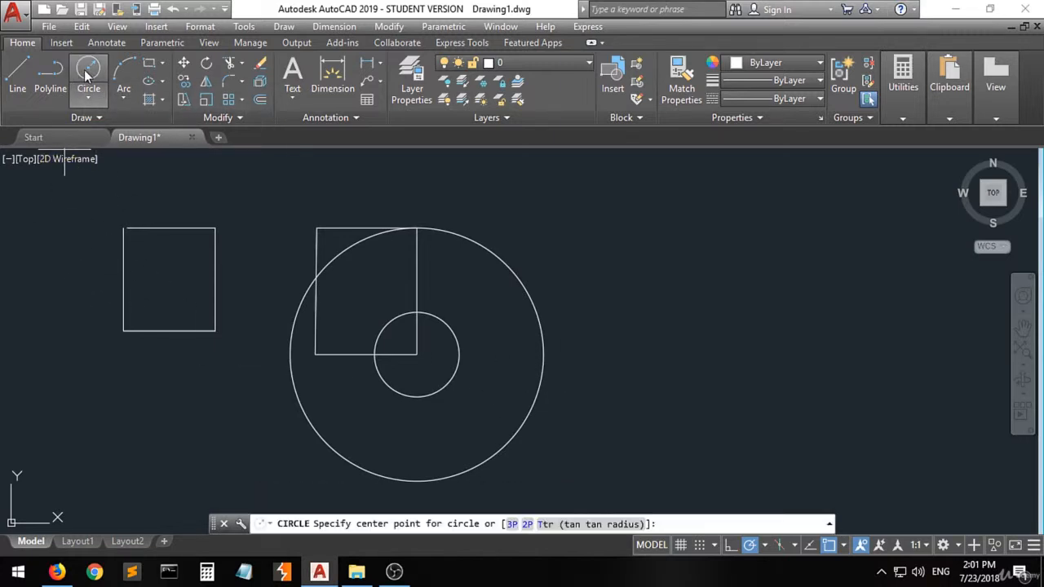
pyautogui.click(416, 354)
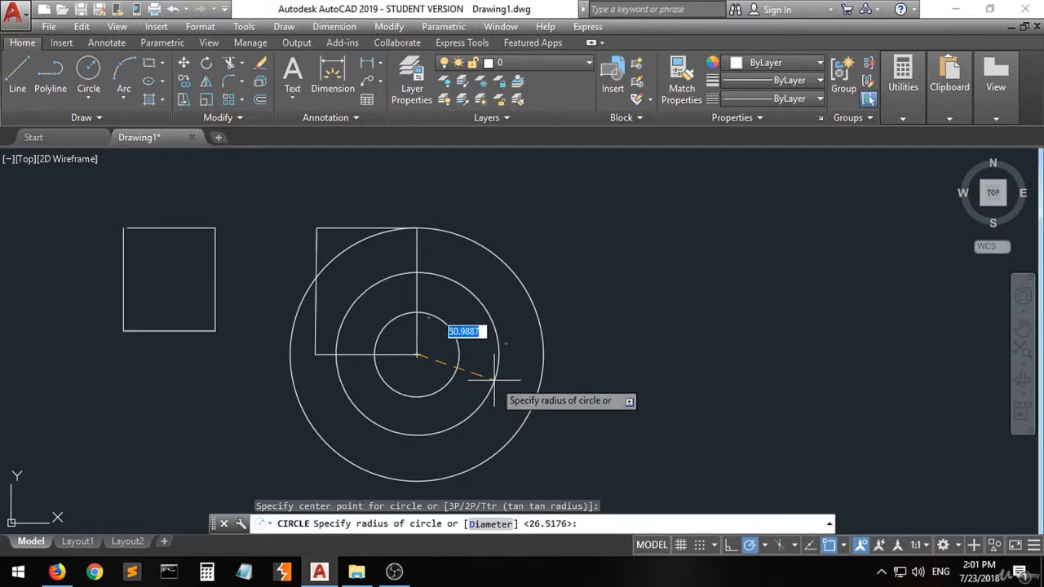
pyautogui.write('40')
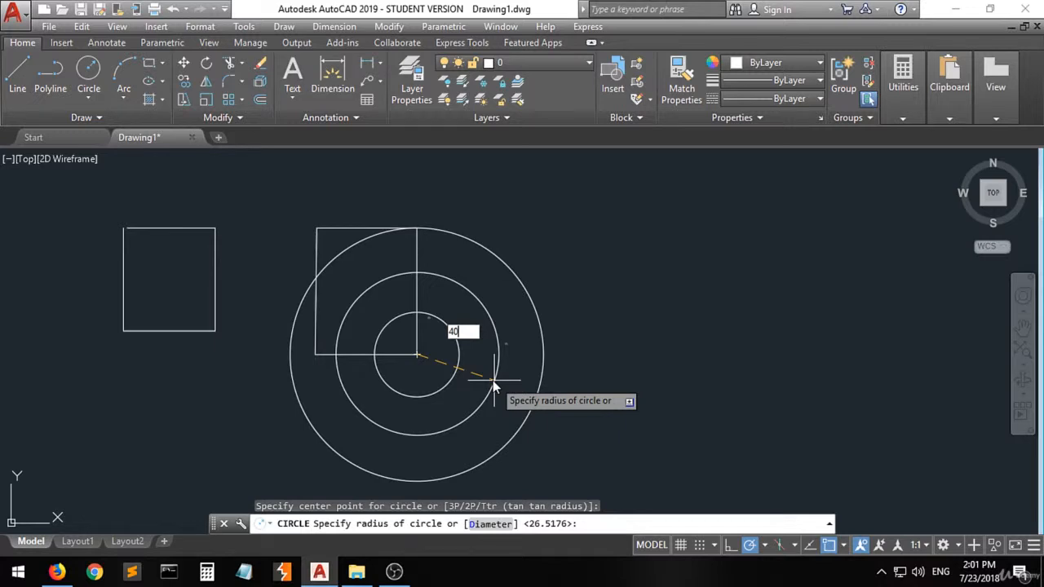
pyautogui.press('Return')
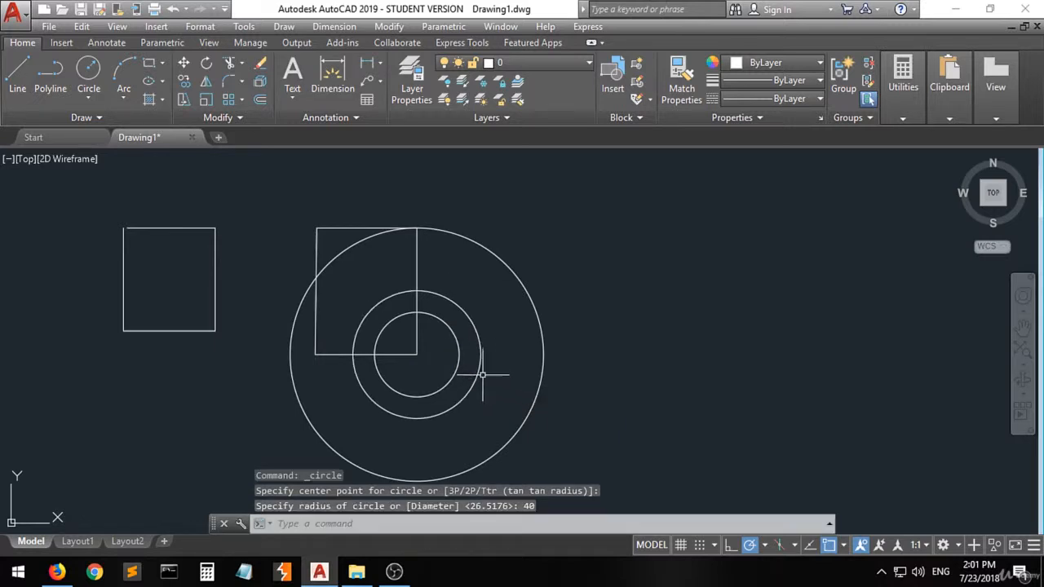
# Step: Delete all three concentric circles with one crossing selection, keeping the polyline rectangle
pyautogui.moveTo(478, 371)
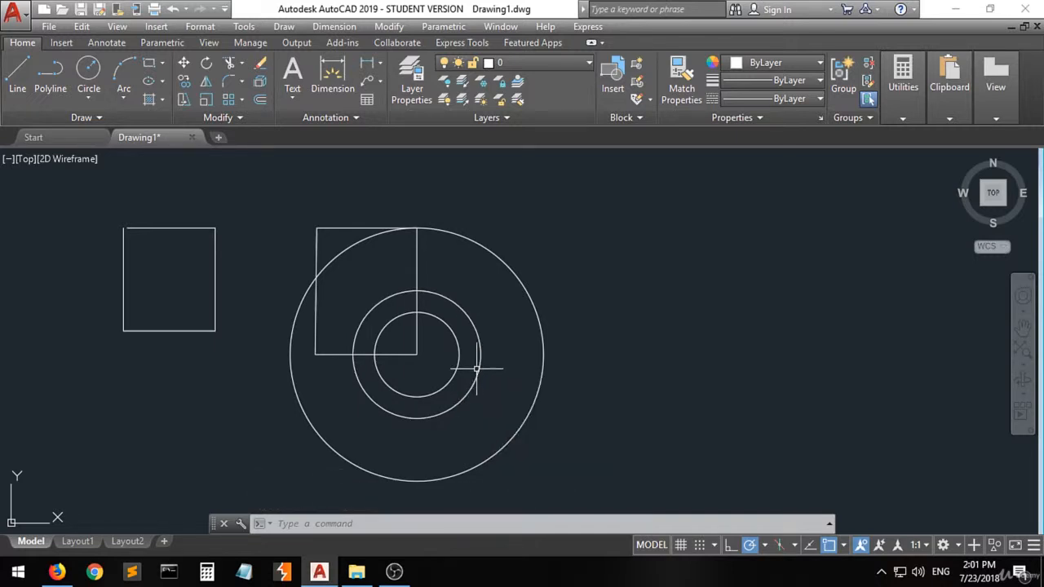
pyautogui.click(594, 255)
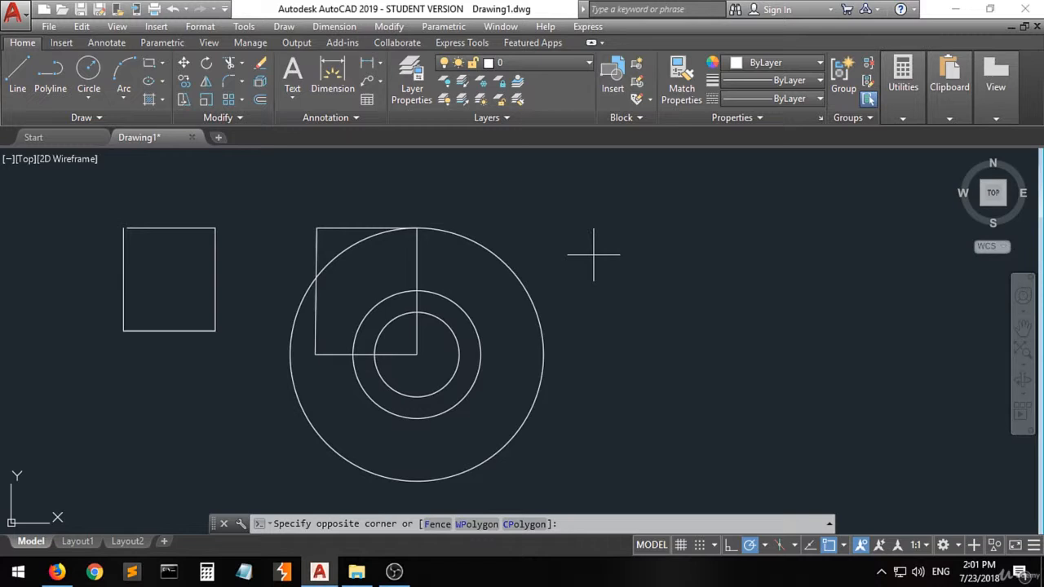
pyautogui.click(450, 355)
pyautogui.press('Delete')
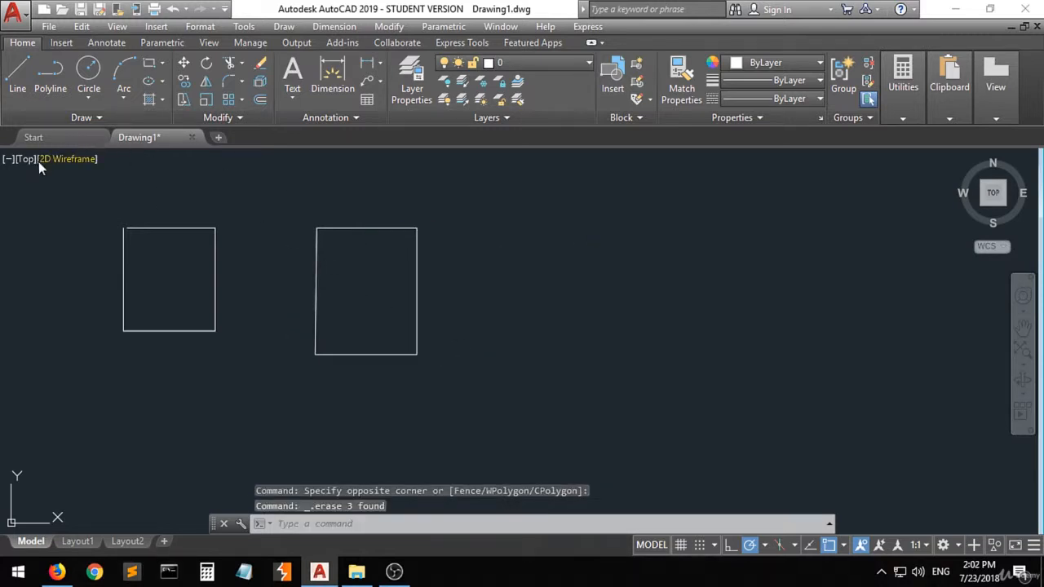
# Step: Draw a Center, Diameter circle with a diameter of 80 centred on the polyline rectangle's lower-right corner
pyautogui.click(87, 101)
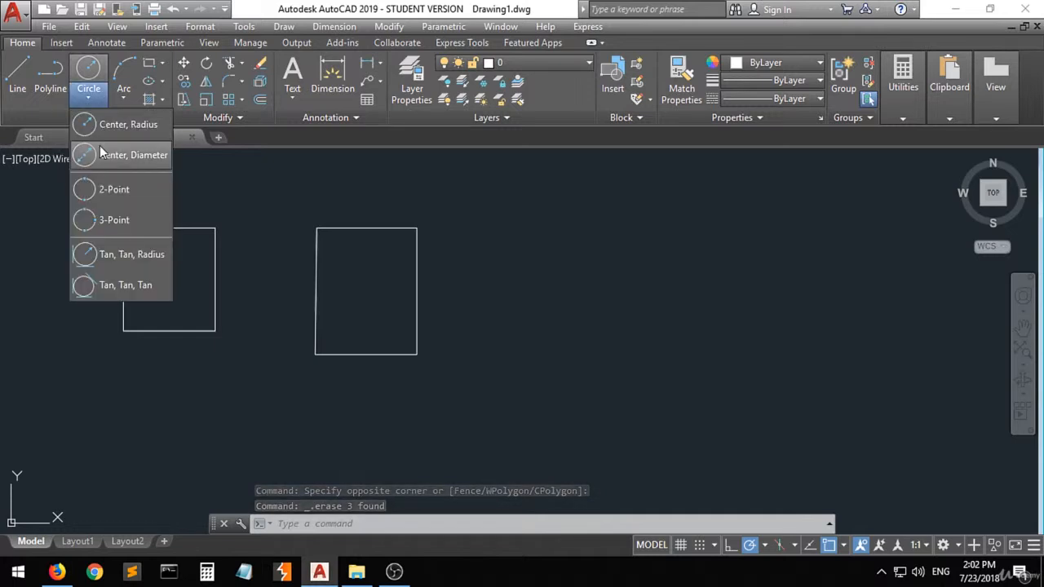
pyautogui.click(147, 165)
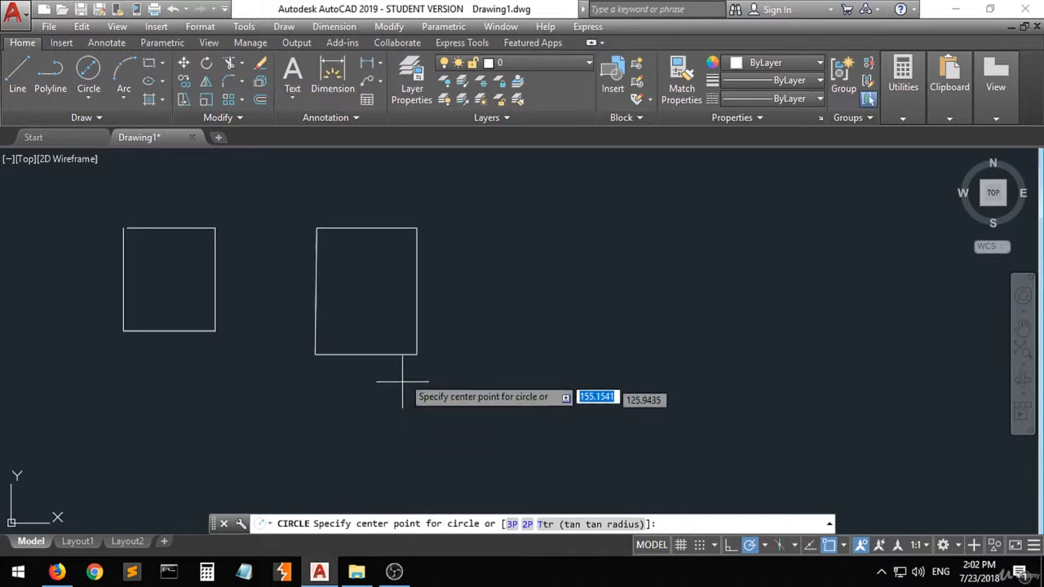
pyautogui.click(416, 355)
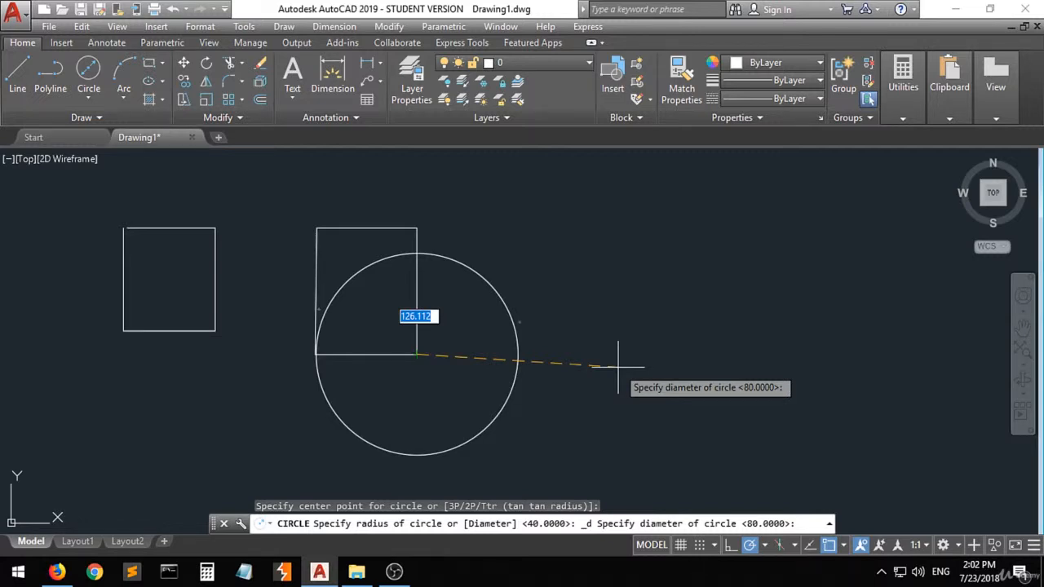
pyautogui.write('80')
pyautogui.press('Return')
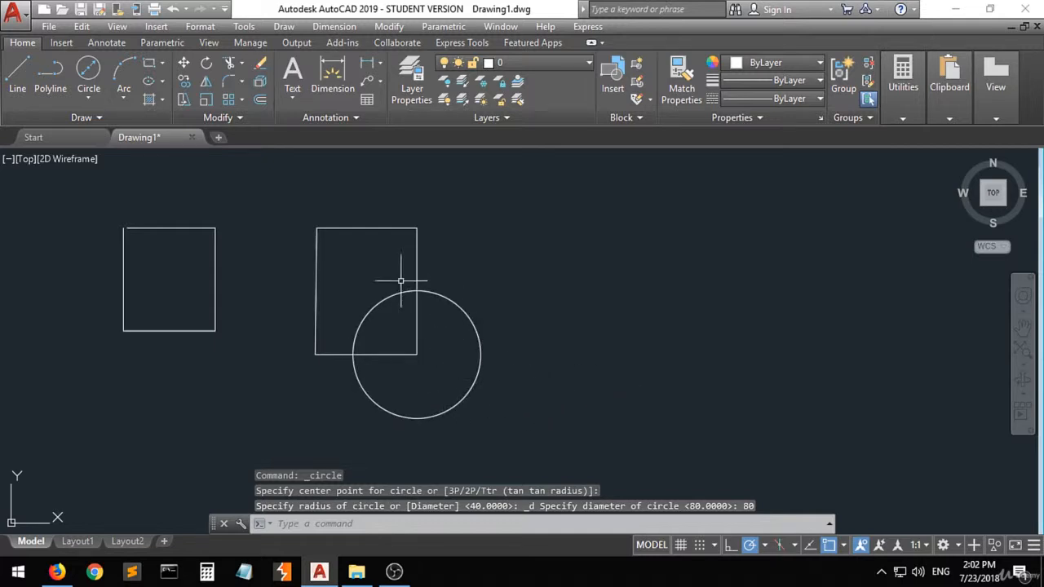
pyautogui.moveTo(479, 352)
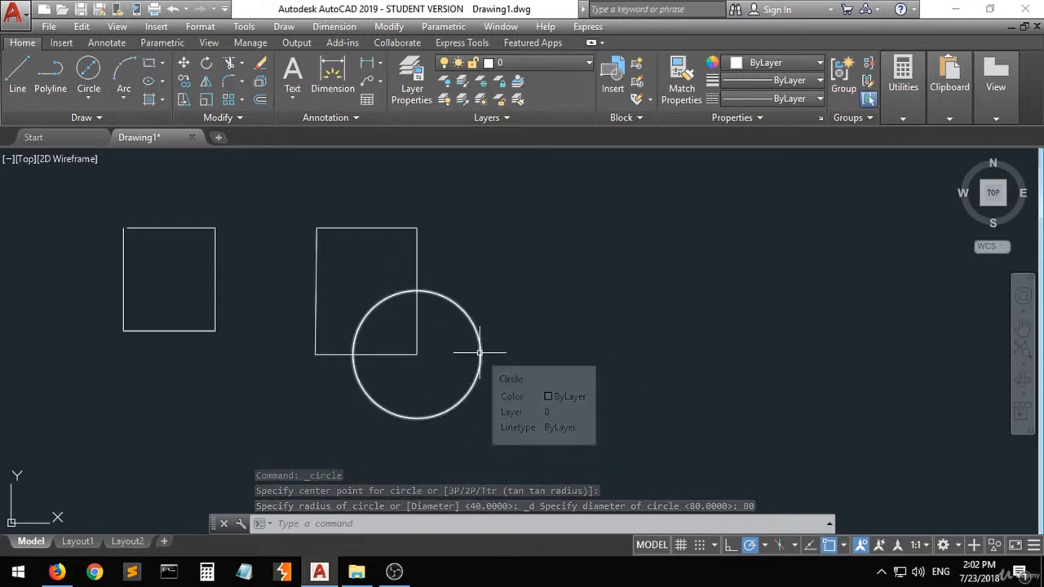
# Step: Draw a 2-Point circle whose diameter runs from the polyline rectangle's upper-right corner to its upper-left corner
pyautogui.click(88, 98)
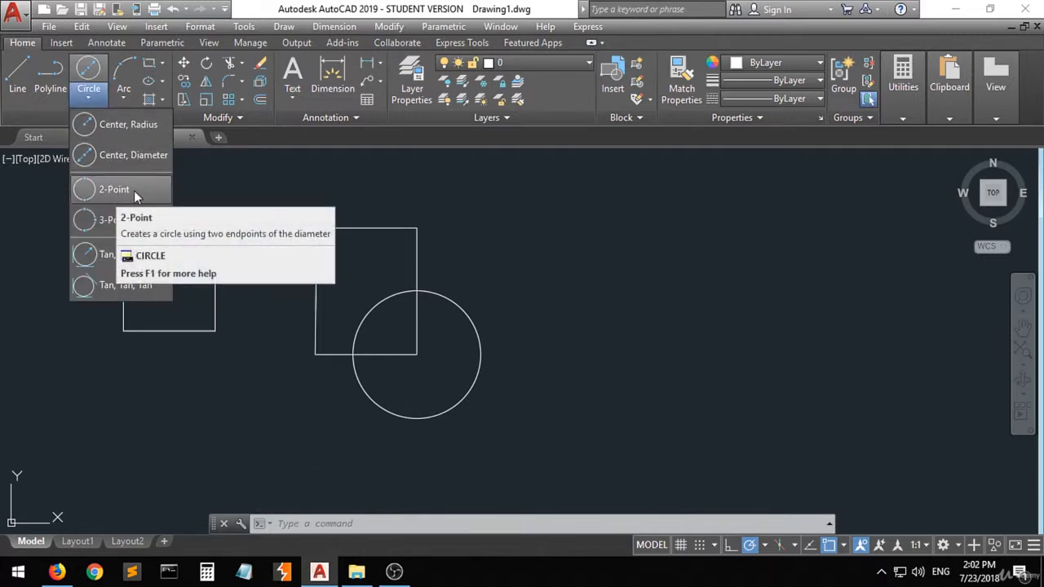
pyautogui.click(134, 190)
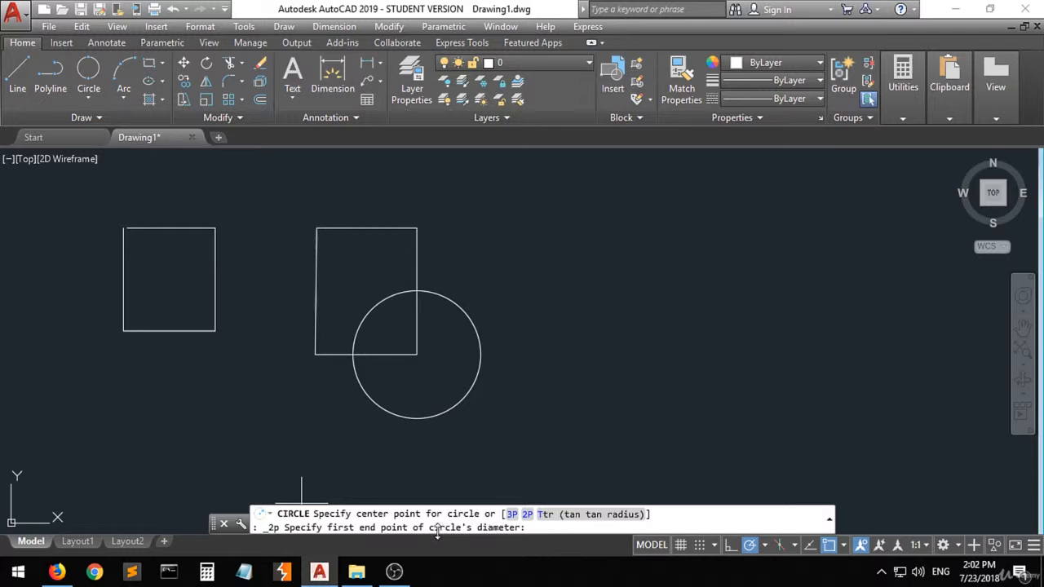
pyautogui.click(417, 228)
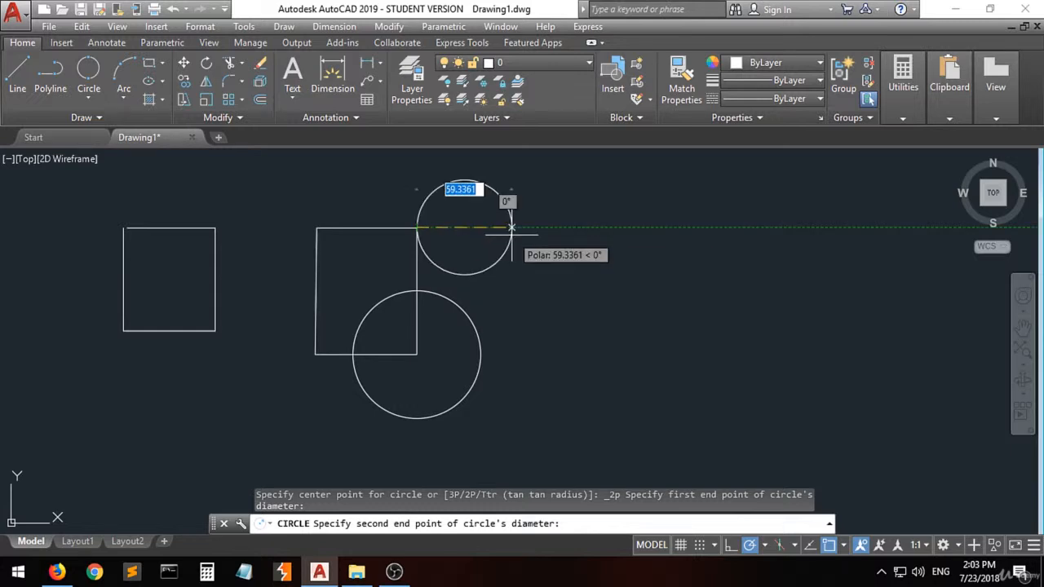
pyautogui.click(317, 228)
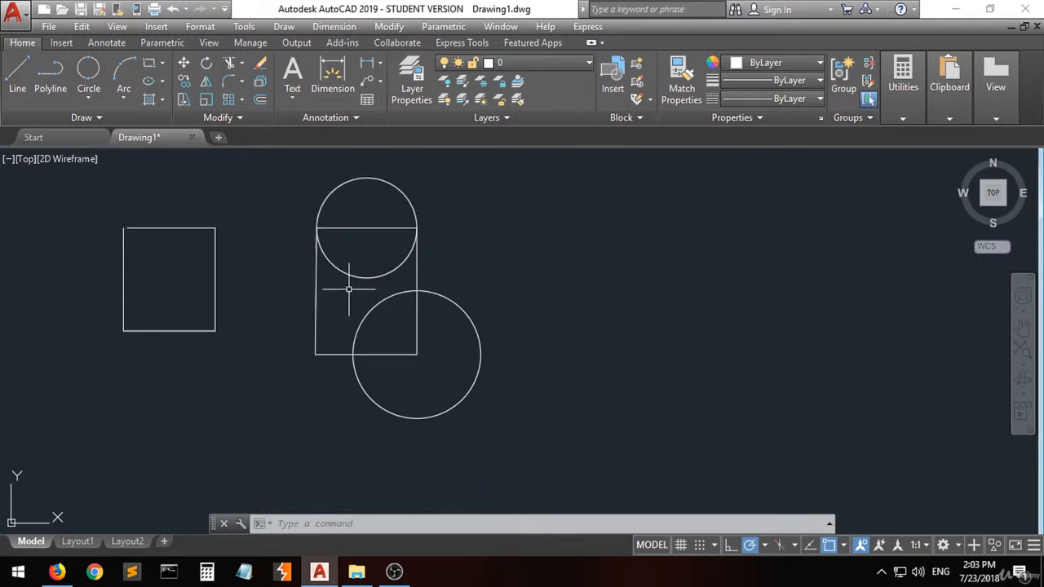
# Step: Draw a 3-Point circle through the line rectangle's upper-left, upper-right and lower-right corners
pyautogui.click(80, 96)
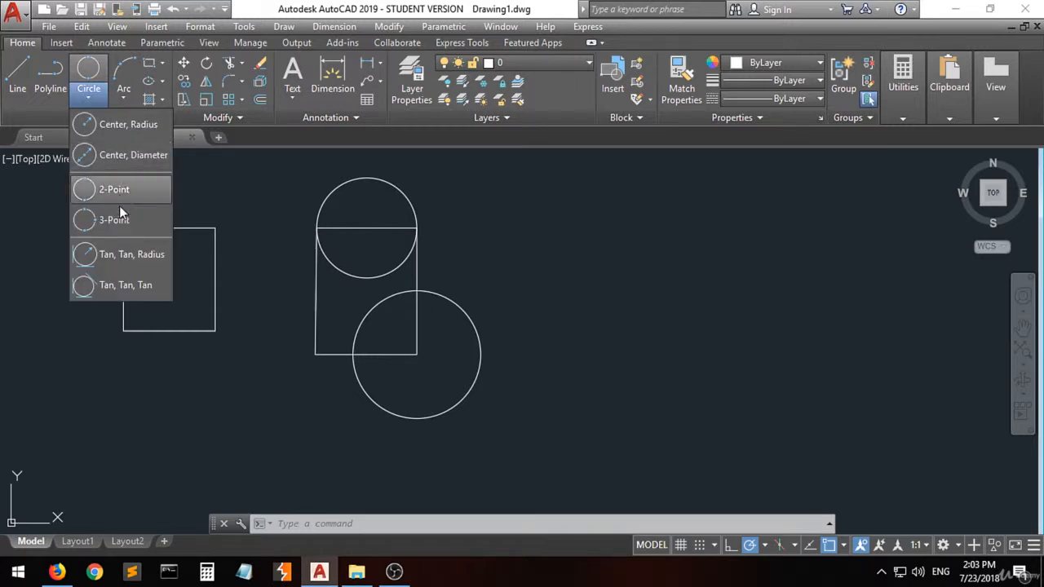
pyautogui.click(115, 228)
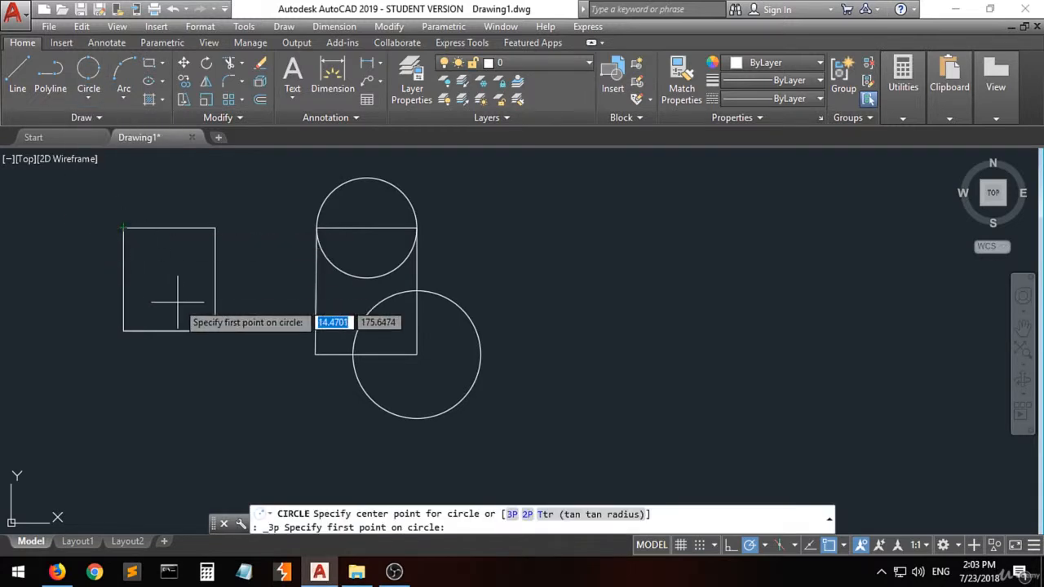
pyautogui.click(123, 229)
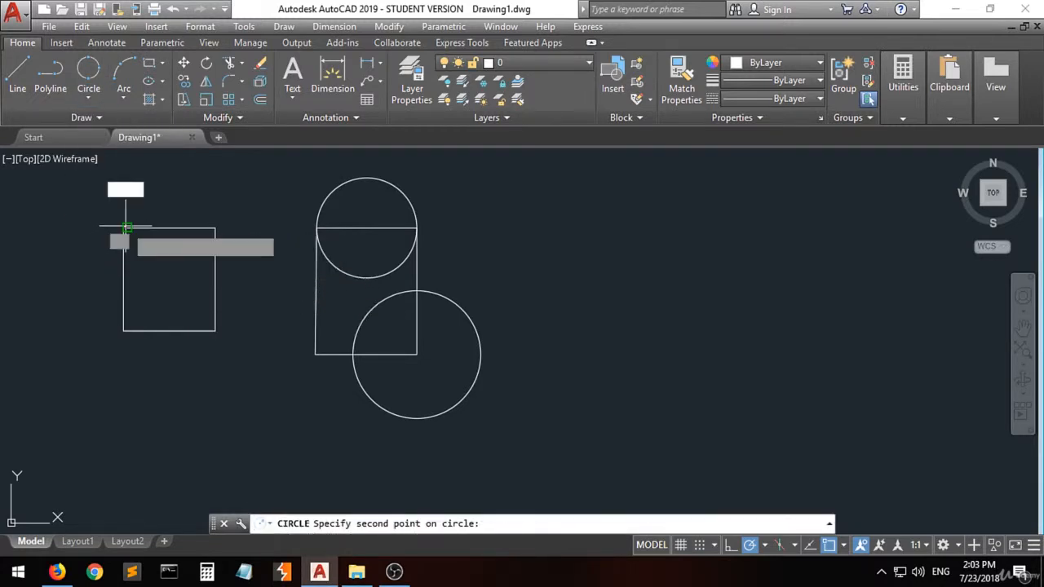
pyautogui.click(216, 228)
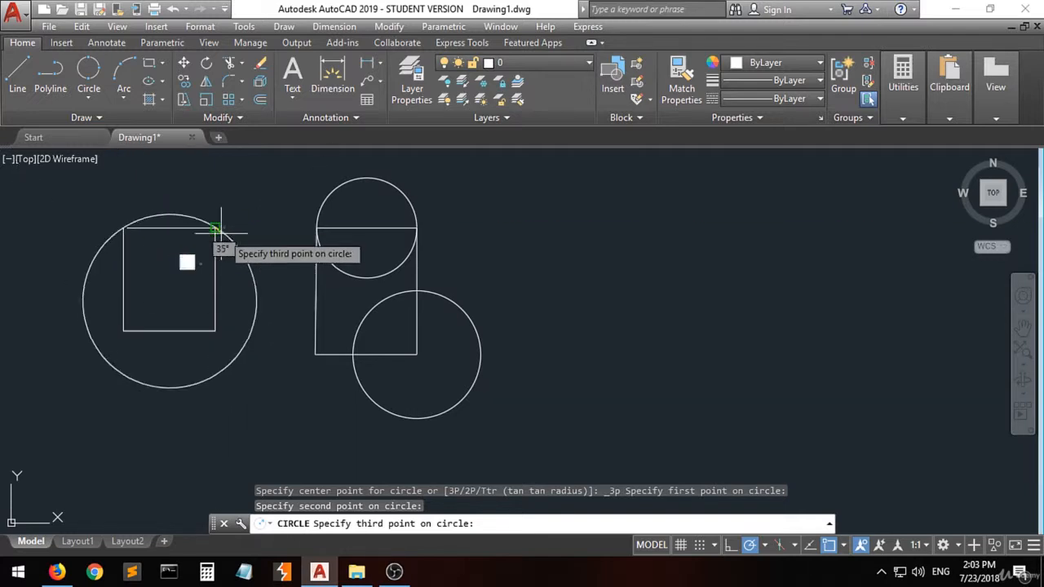
pyautogui.click(215, 331)
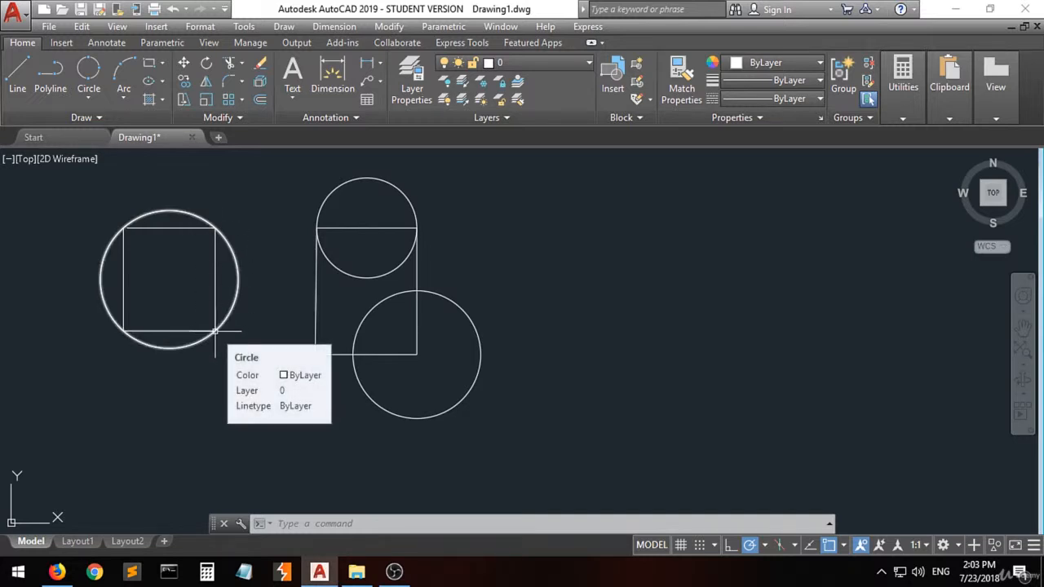
# Step: Draw a Tan, Tan, Radius circle tangent to the line rectangle's left and top sides with a radius of 40
pyautogui.click(87, 103)
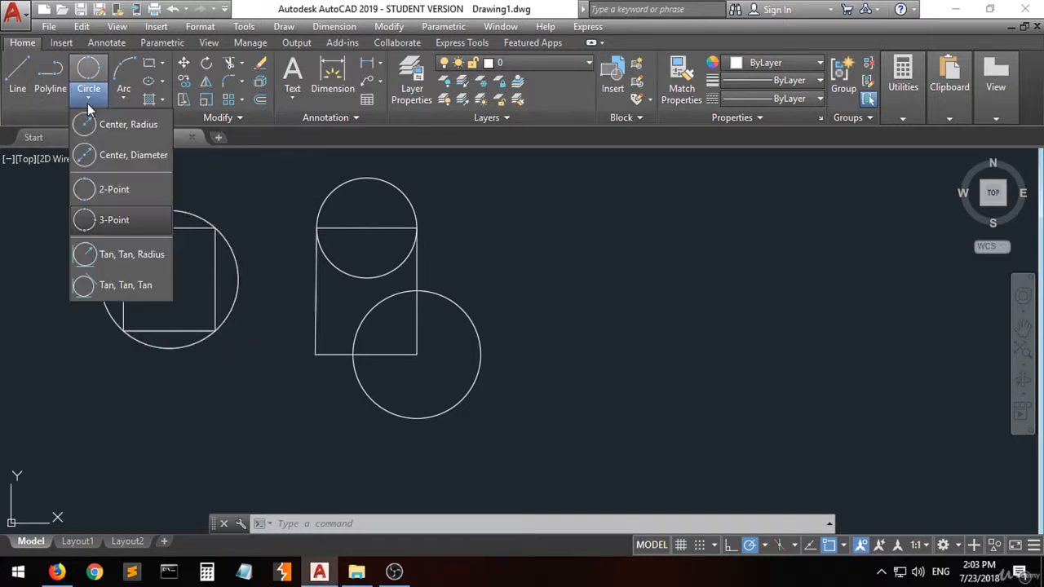
pyautogui.click(151, 259)
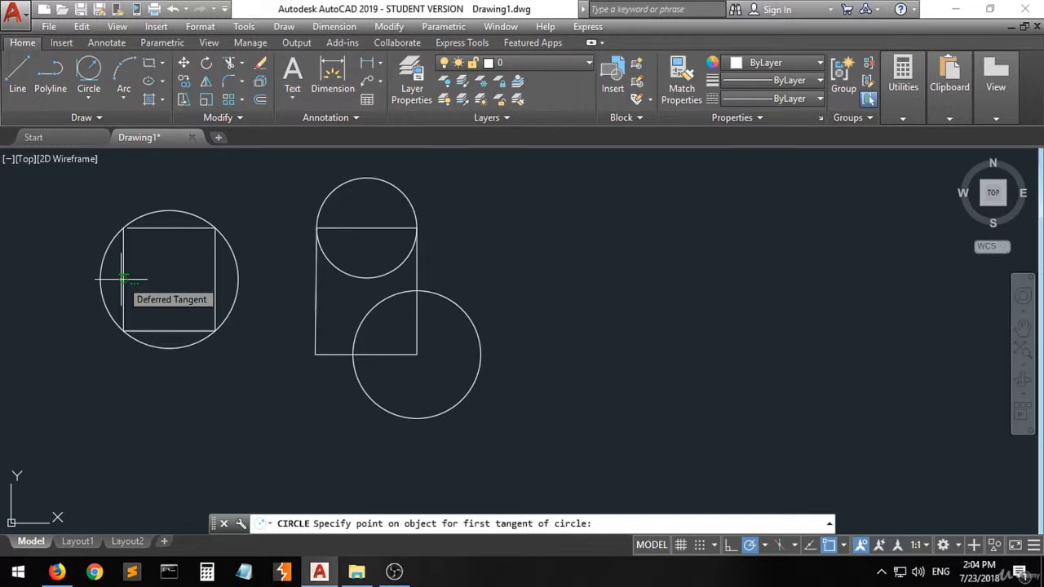
pyautogui.click(122, 279)
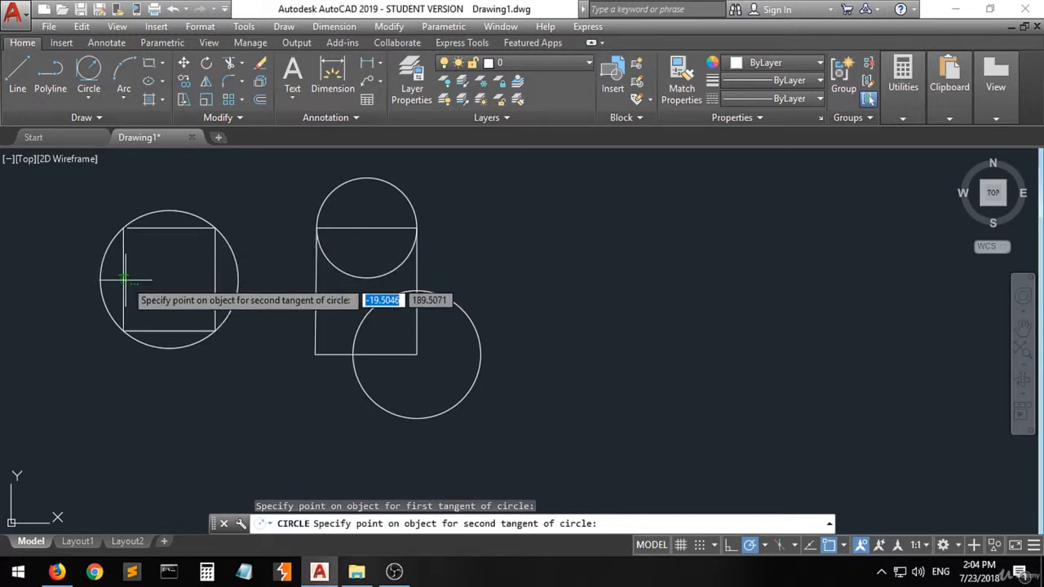
pyautogui.click(174, 228)
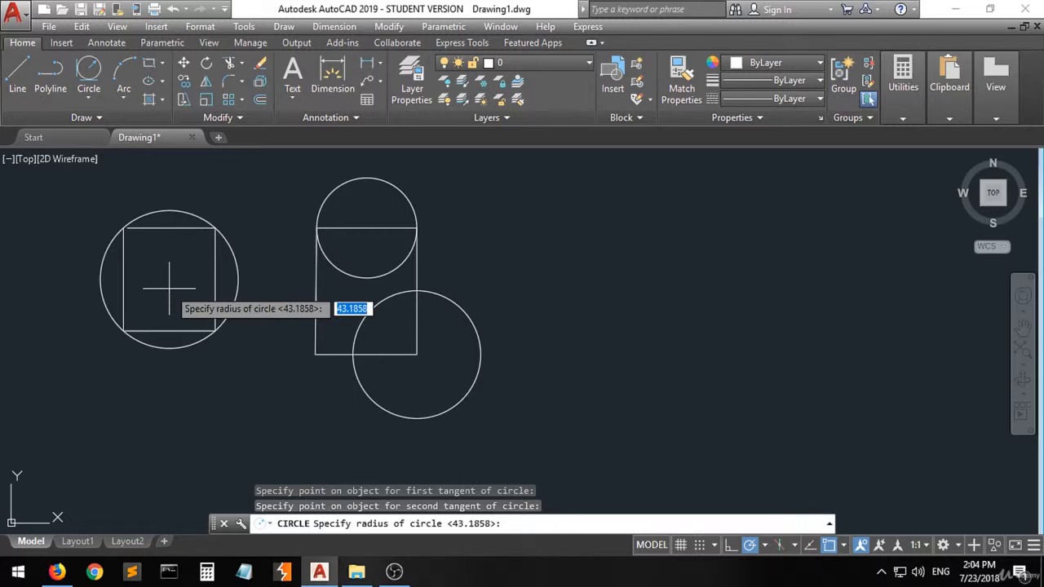
pyautogui.write('0')
pyautogui.press('Return')
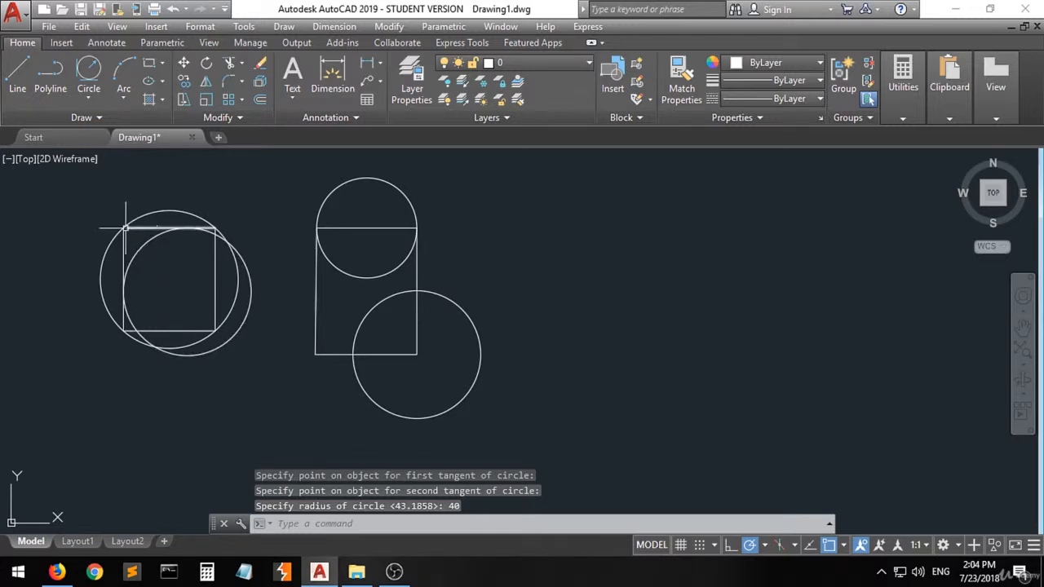
# Step: Delete the 3-Point circle and the Tan, Tan, Radius circle, keeping the line rectangle
pyautogui.click(106, 249)
pyautogui.press('Delete')
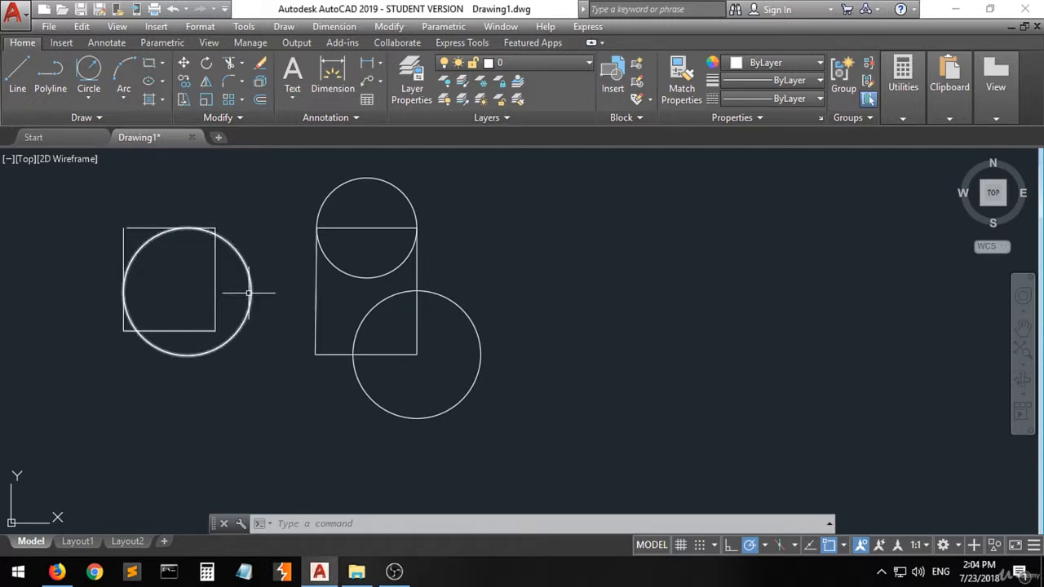
pyautogui.moveTo(251, 291)
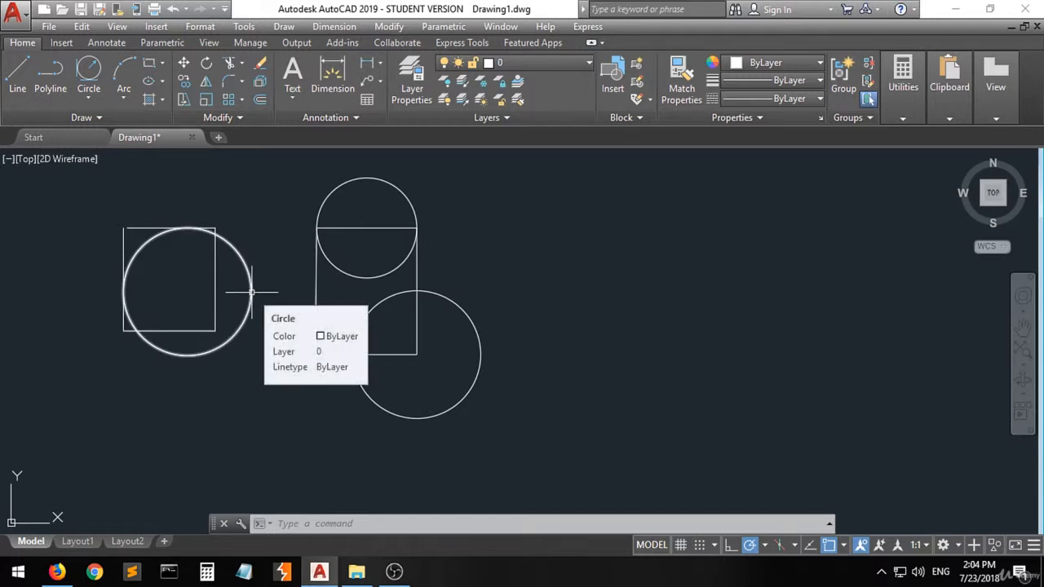
pyautogui.click(251, 291)
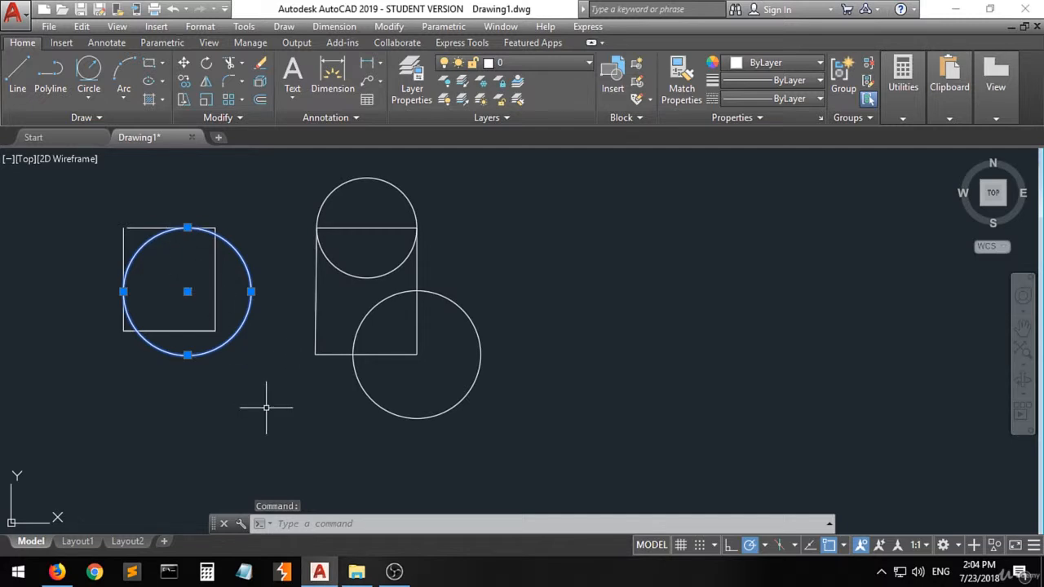
pyautogui.press('Delete')
# Step: Draw a Tan, Tan, Tan circle tangent to the line rectangle's left, top and right sides
pyautogui.click(89, 98)
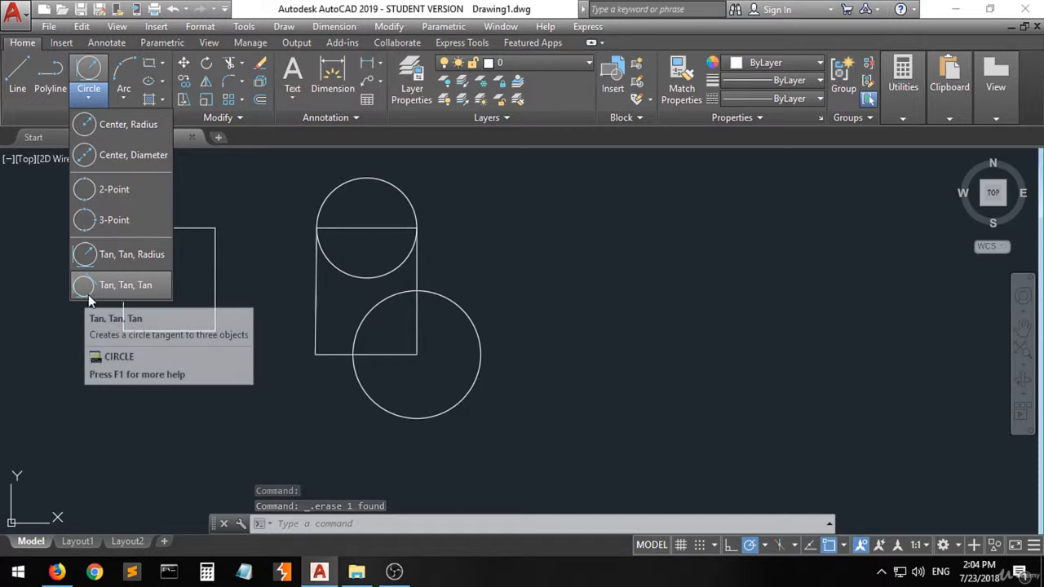
pyautogui.click(137, 291)
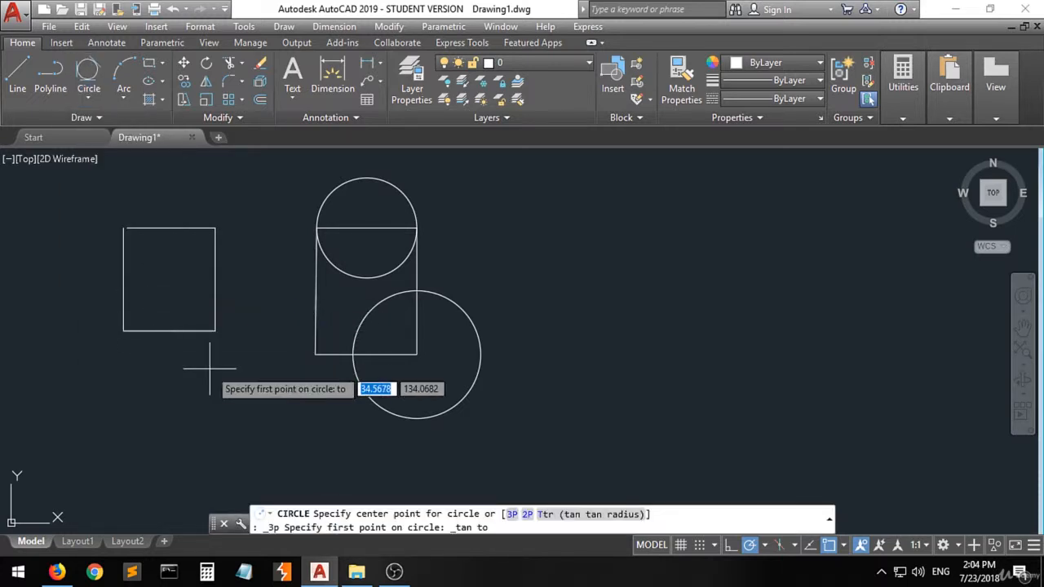
pyautogui.click(123, 279)
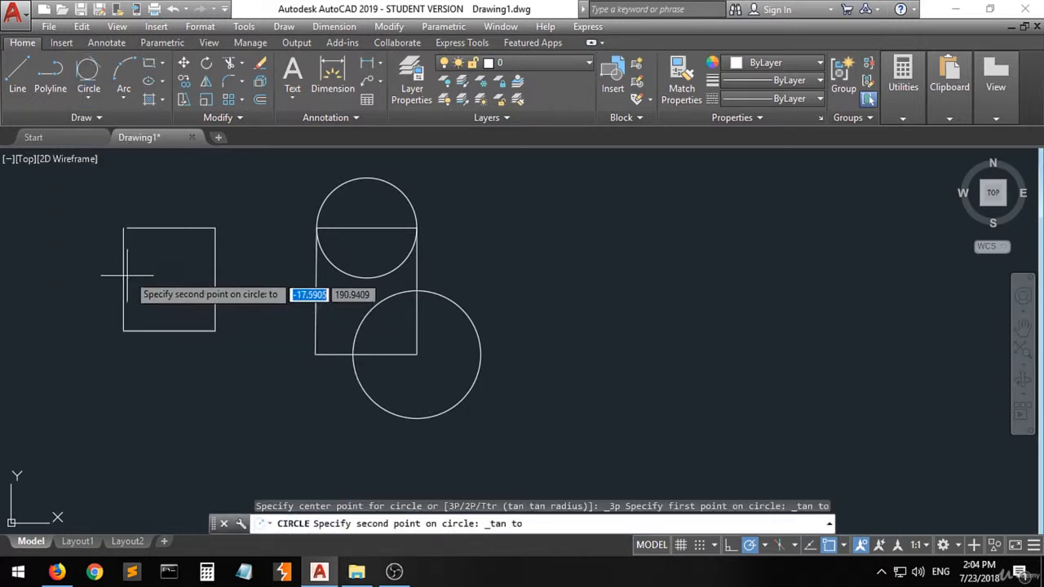
pyautogui.click(169, 229)
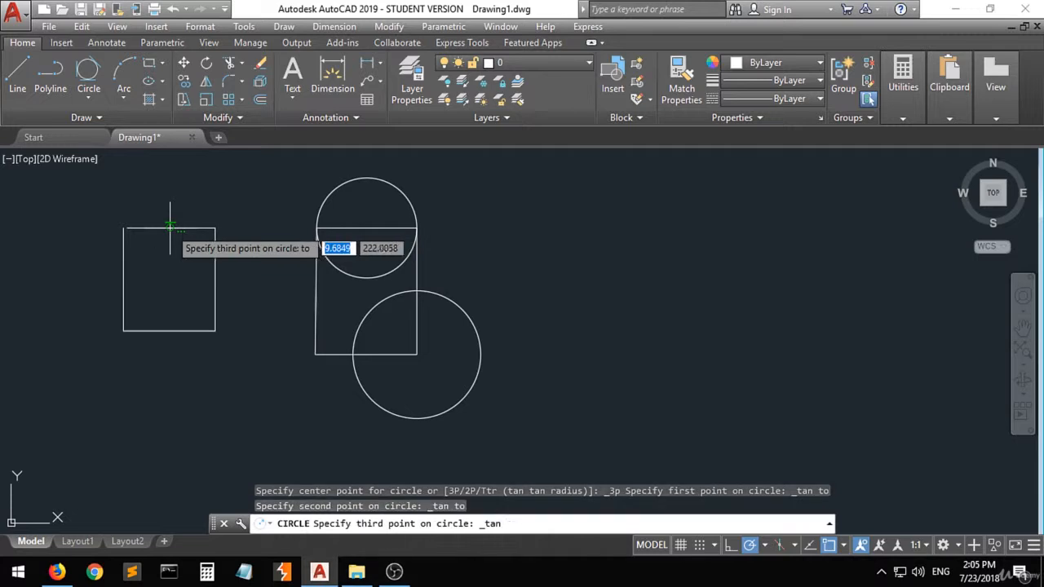
pyautogui.click(215, 281)
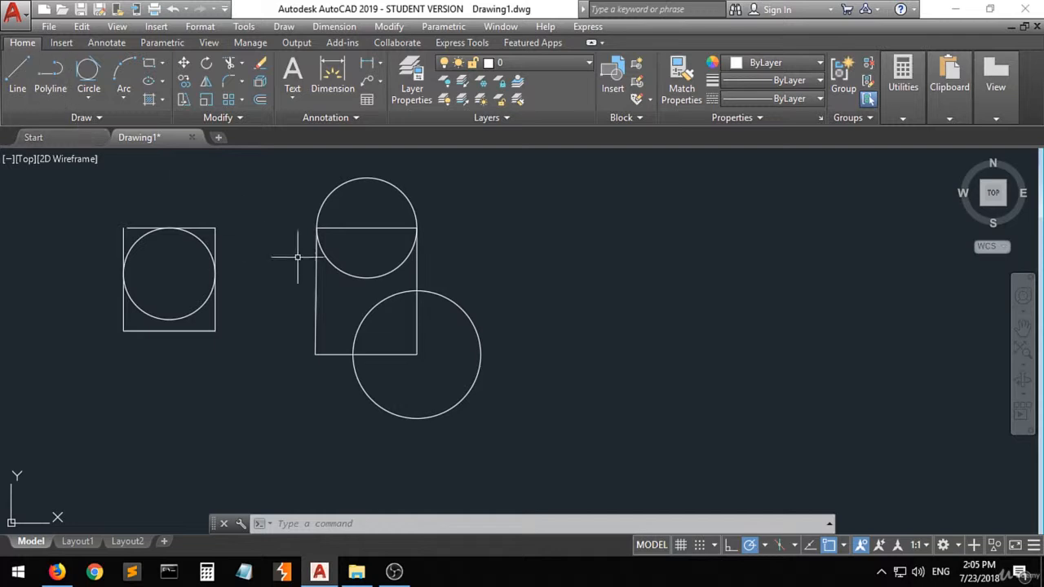
# Step: Draw a Tan, Tan, Tan circle touching the large lower circle, the upper circle and the polyline rectangle's left side
pyautogui.click(88, 75)
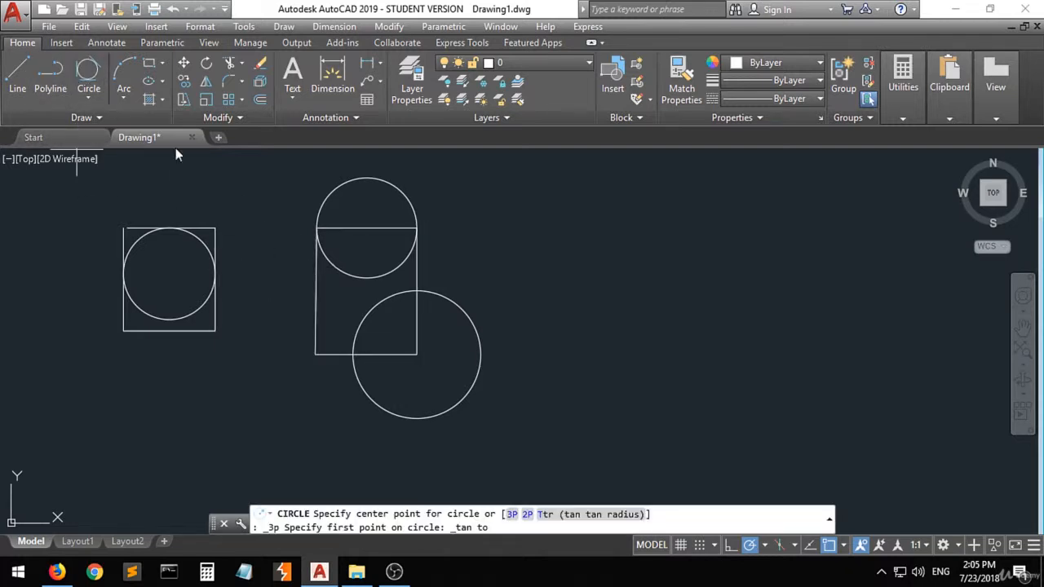
pyautogui.click(346, 315)
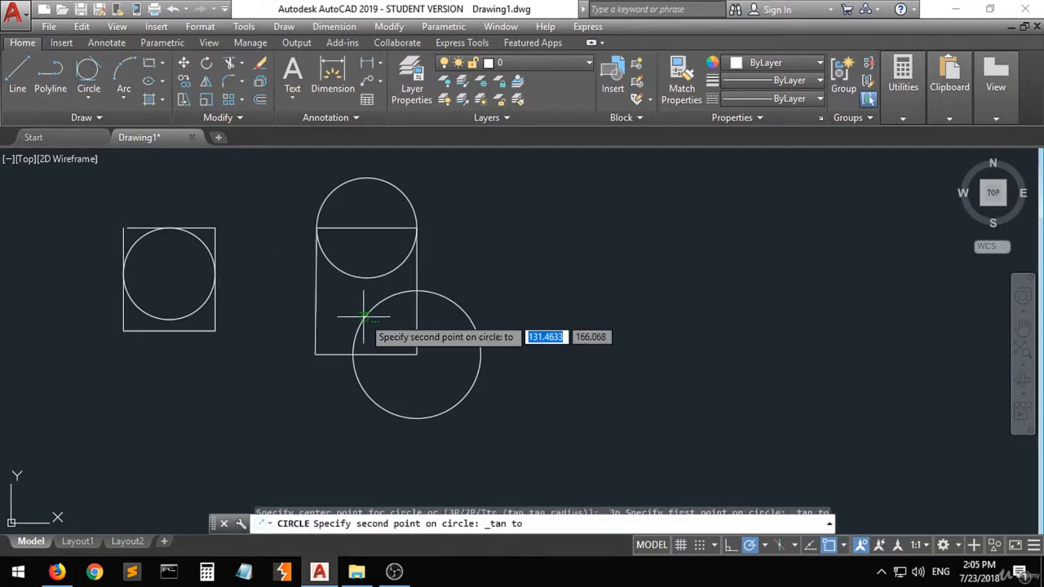
pyautogui.click(343, 269)
pyautogui.click(317, 303)
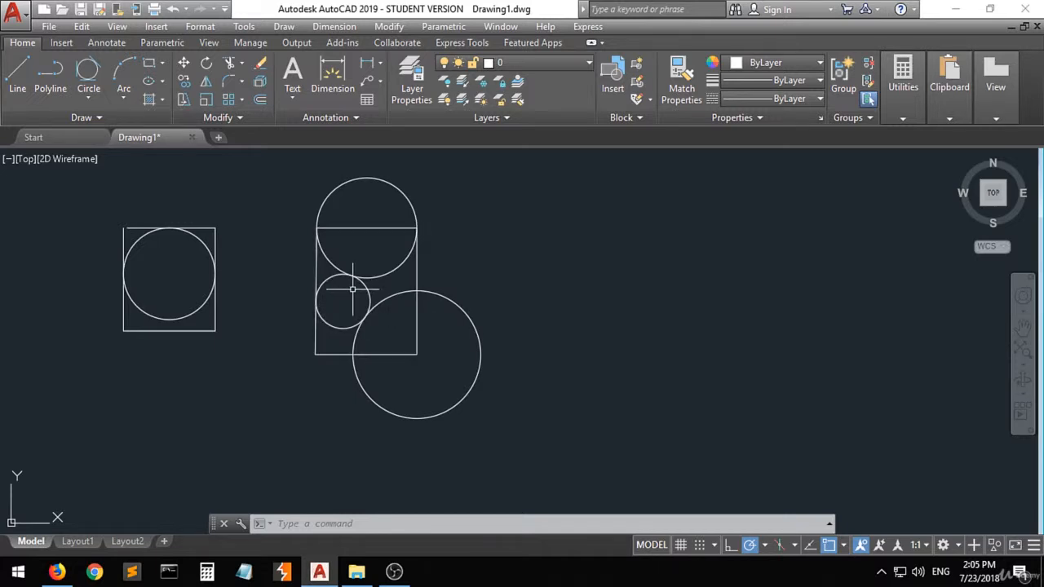
# Step: Draw a Tan, Tan, Tan circle tangent to the polyline rectangle's right side, the large lower circle and the rectangle's bottom side
pyautogui.click(87, 71)
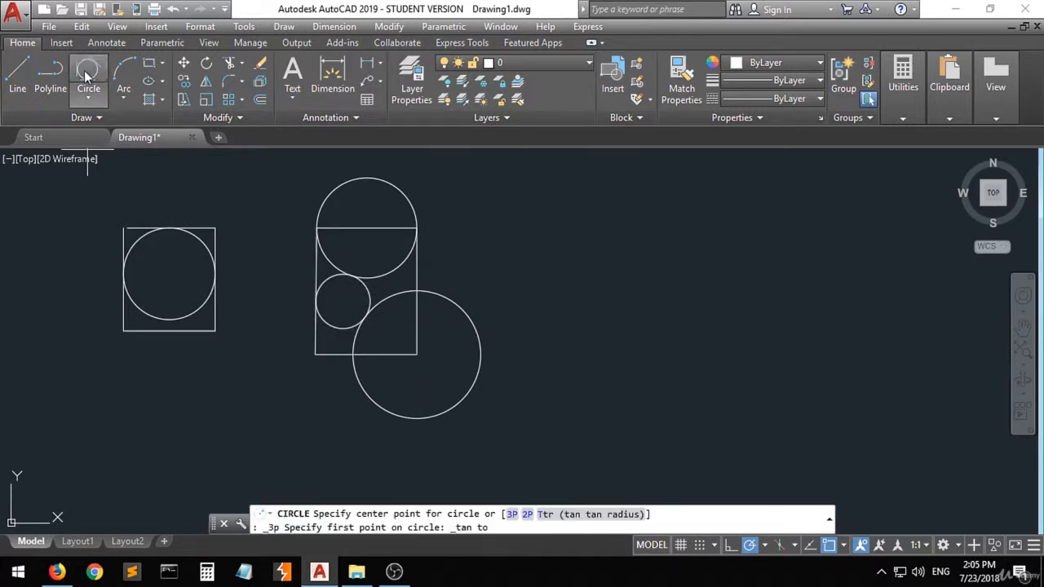
pyautogui.click(415, 305)
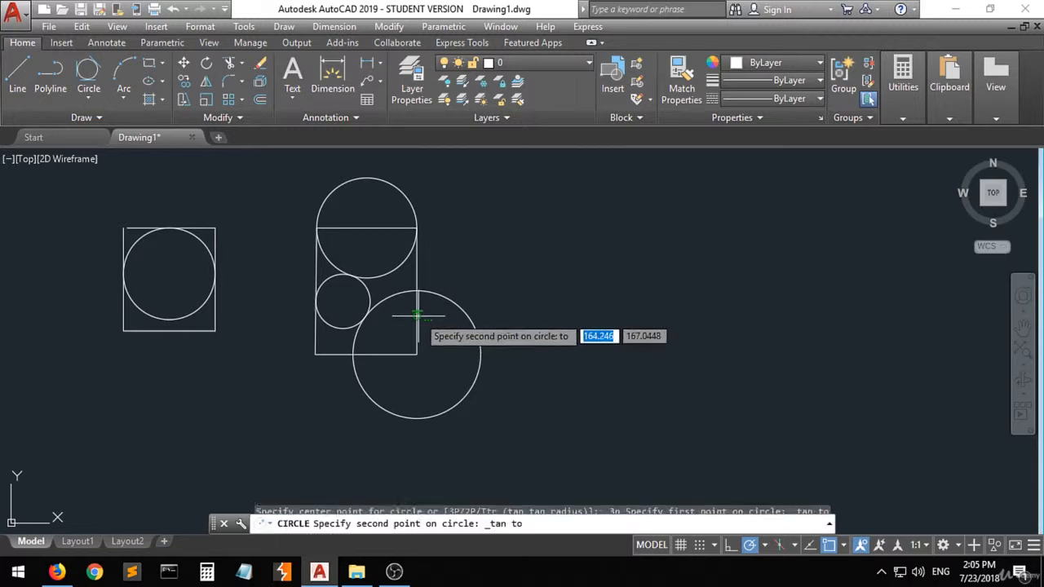
pyautogui.click(373, 304)
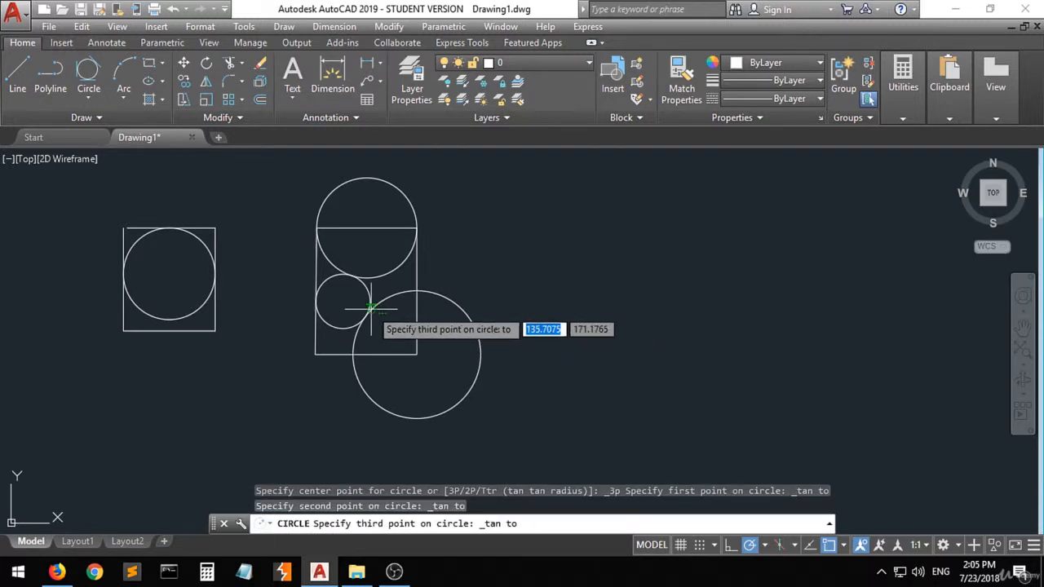
pyautogui.click(391, 353)
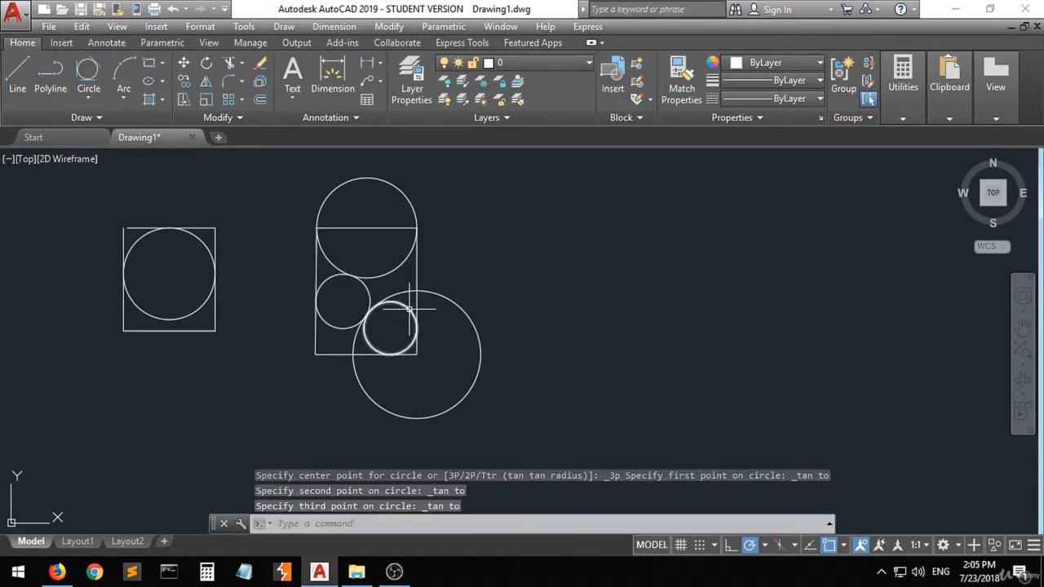
# Step: Draw a 3-Point arc from the large lower circle's top quadrant through its centre to its right quadrant
pyautogui.moveTo(119, 138)
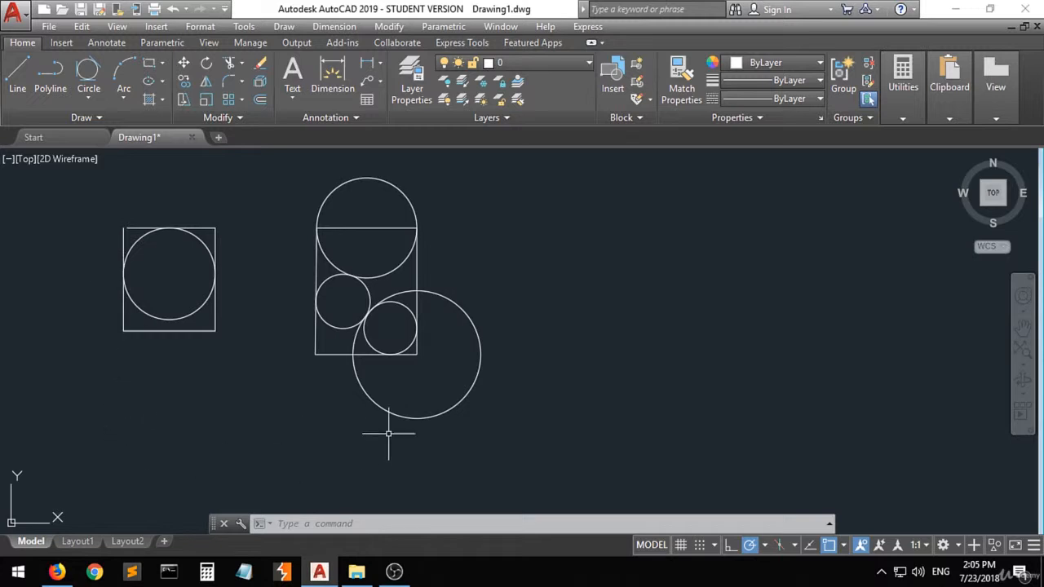
pyautogui.click(125, 99)
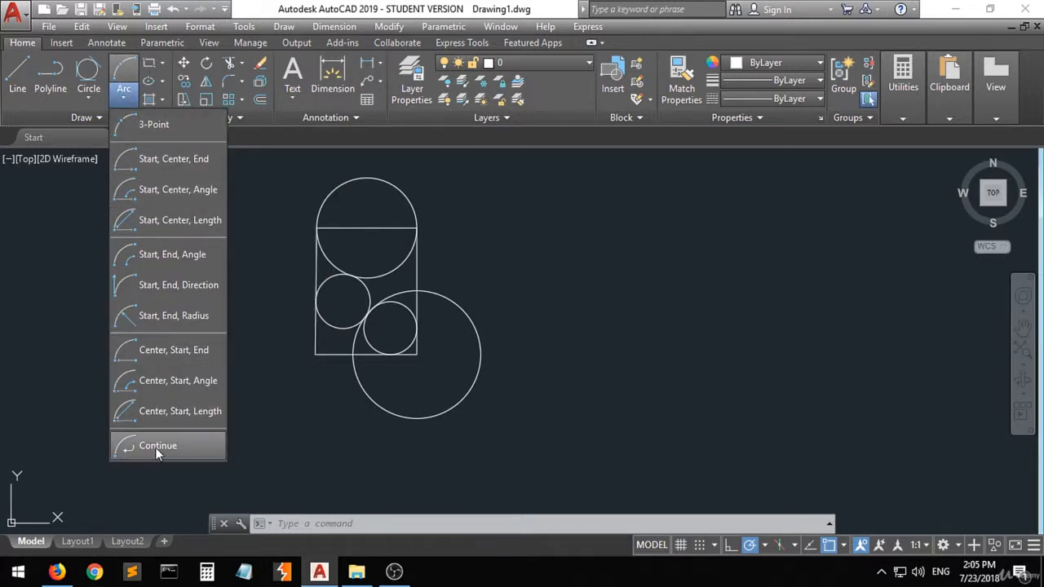
pyautogui.click(156, 127)
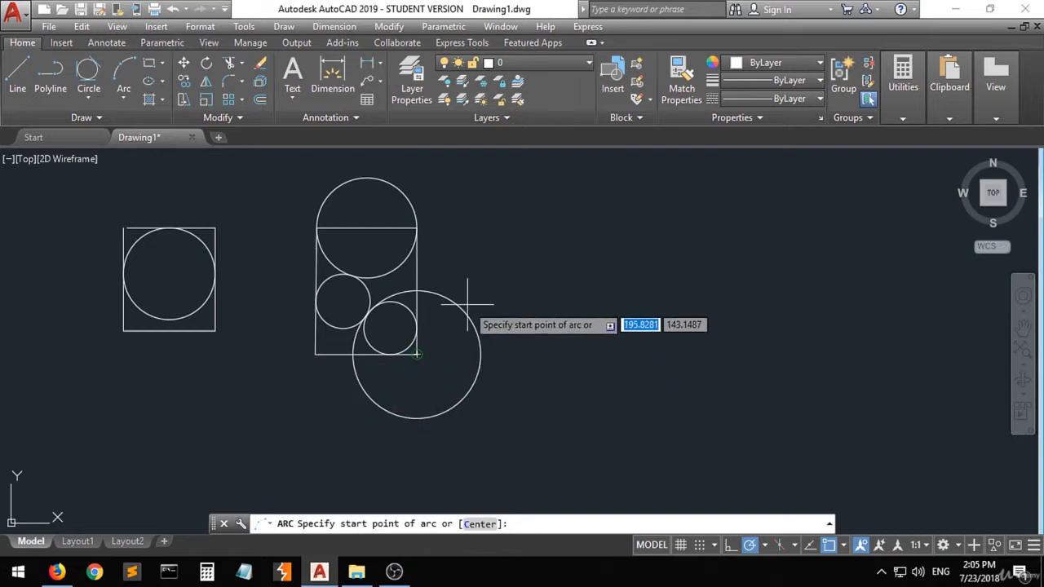
pyautogui.click(417, 290)
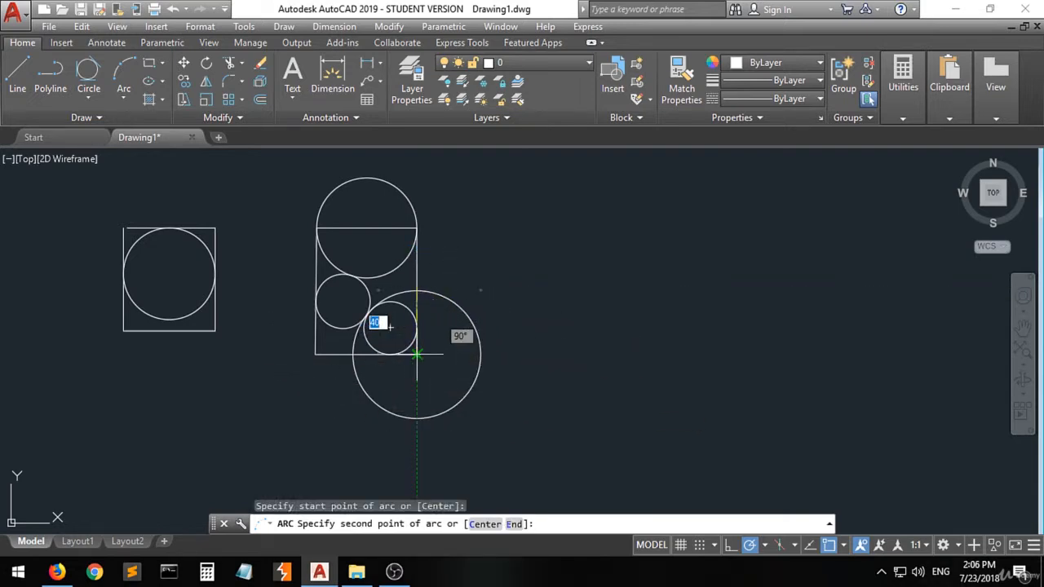
pyautogui.click(417, 354)
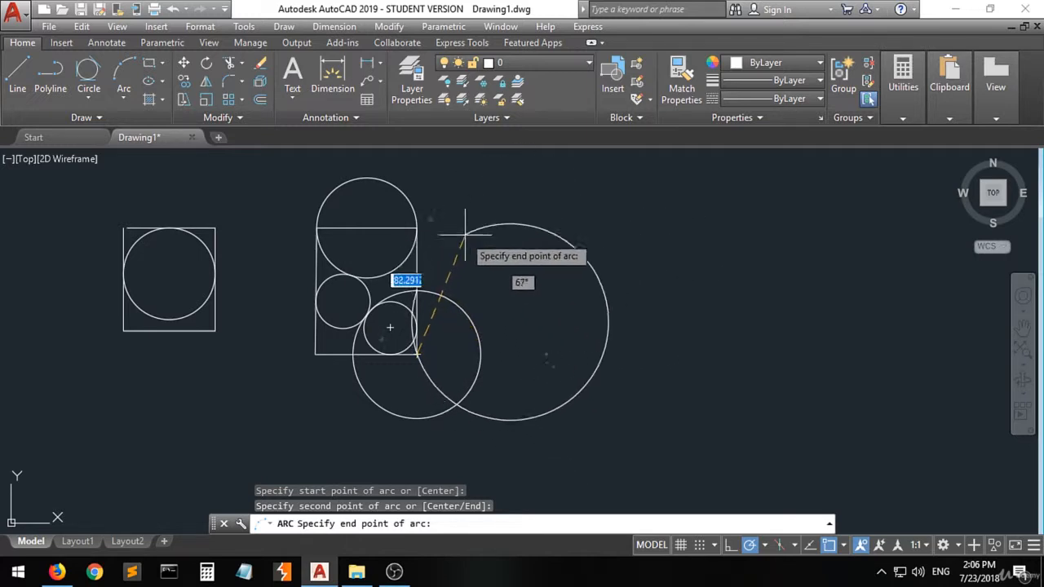
pyautogui.click(480, 353)
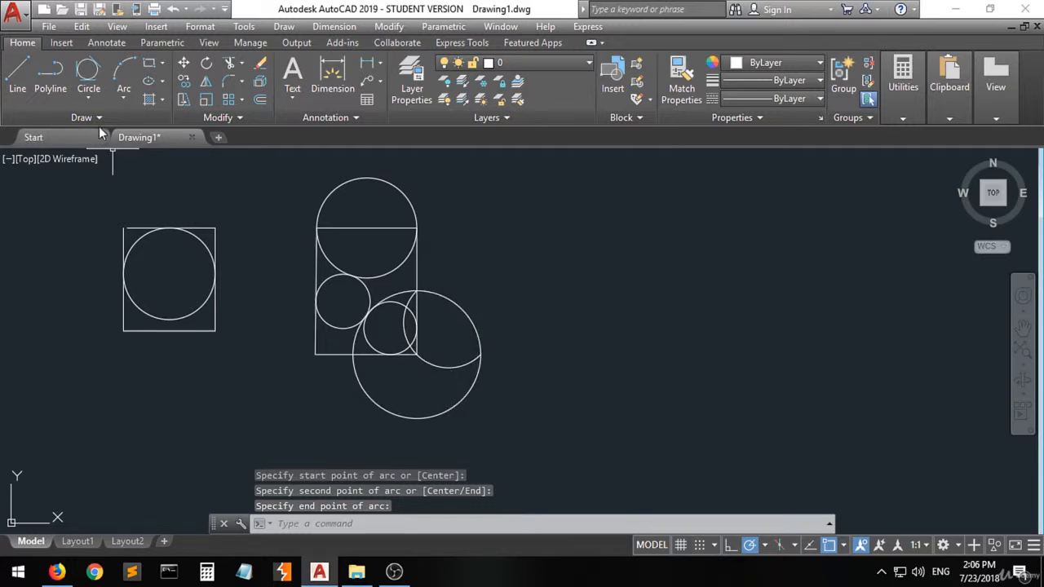
# Step: Draw a 3-Point arc from the line rectangle's upper-left corner through its upper-right corner to where the inscribed circle touches the right side
pyautogui.click(124, 74)
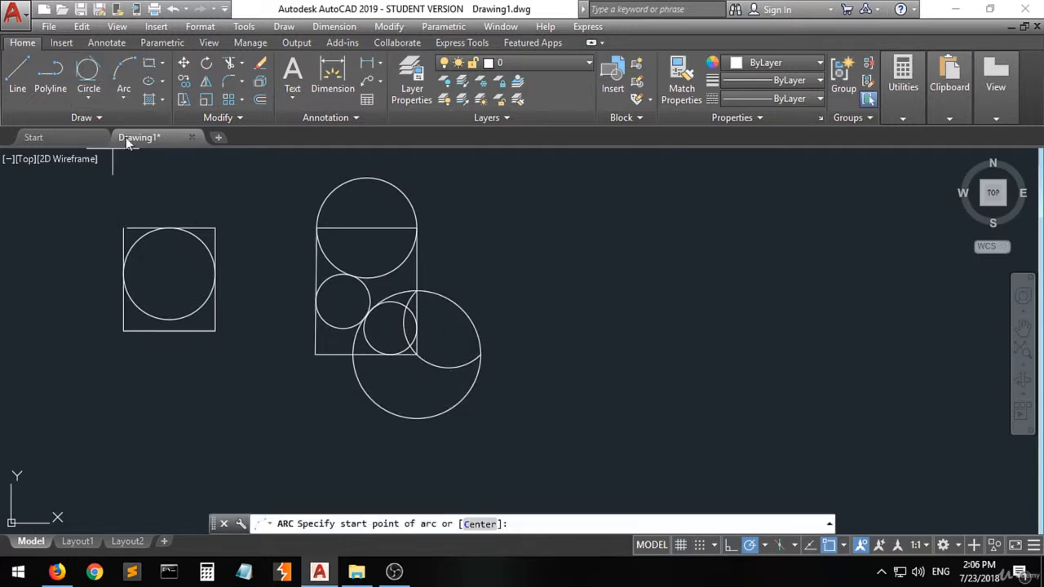
pyautogui.click(123, 228)
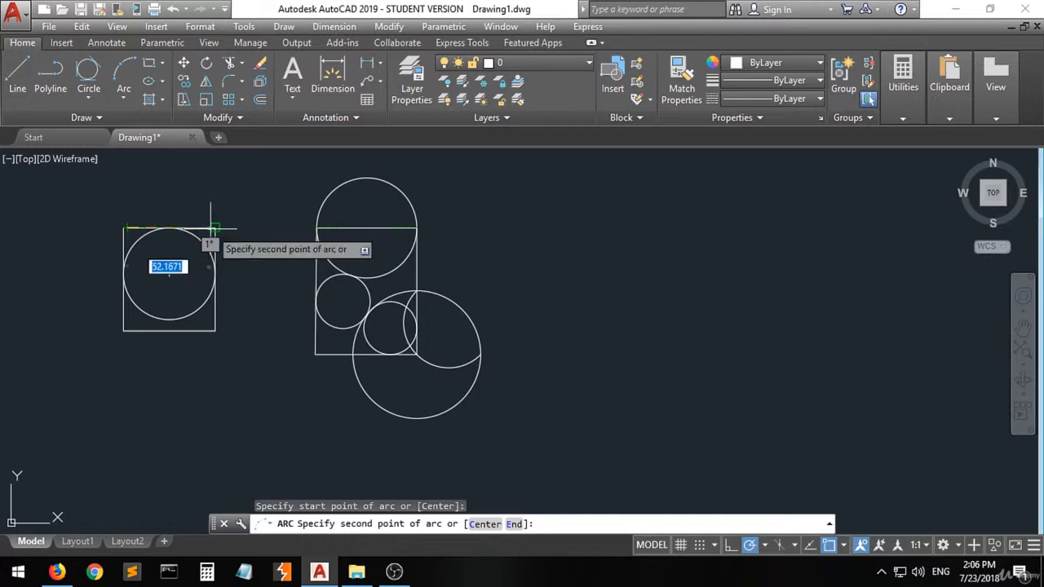
pyautogui.click(211, 228)
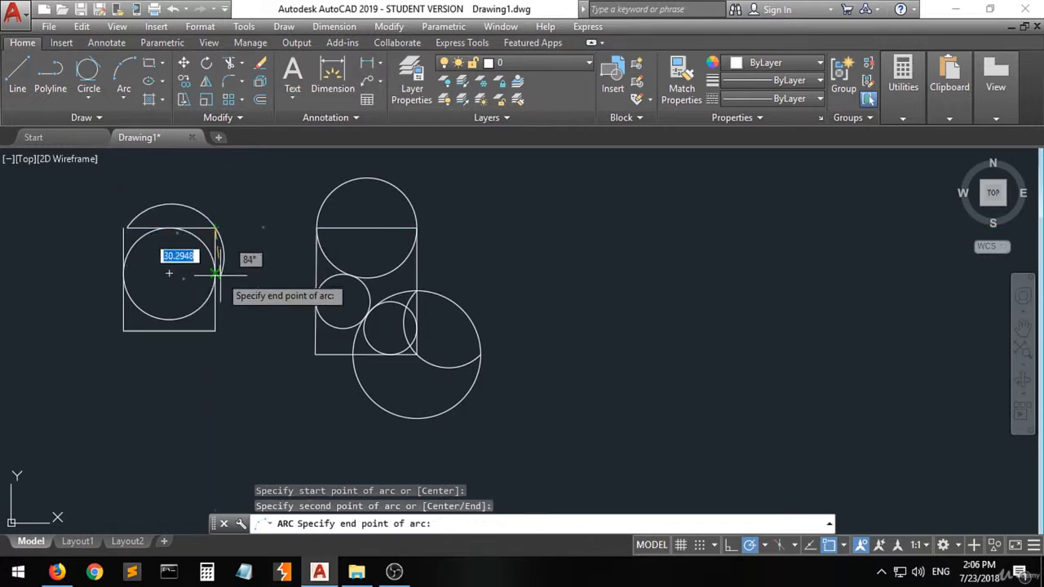
pyautogui.click(217, 274)
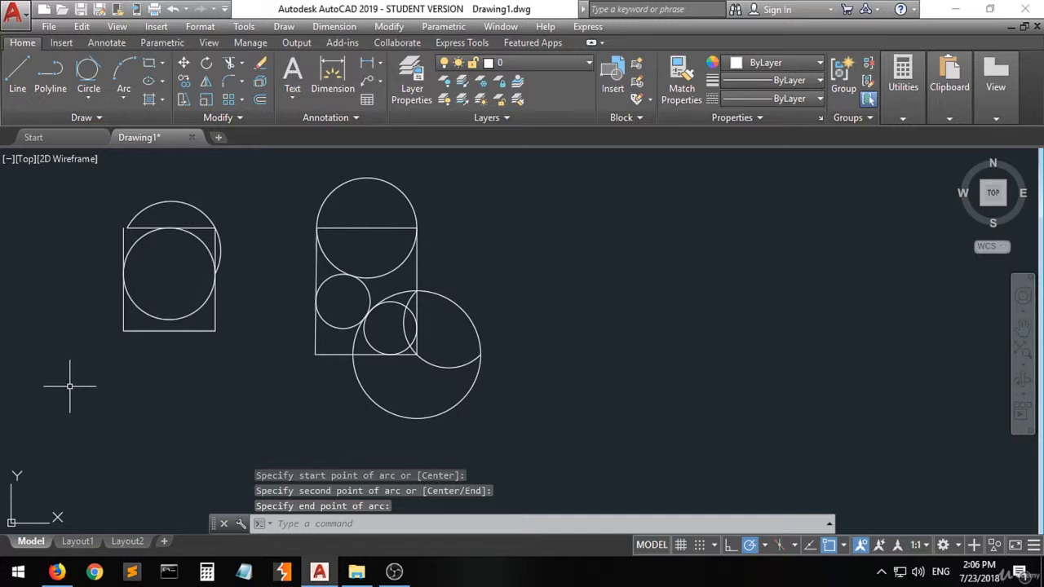
# Step: Draw a Start, Center, End arc from the large lower circle's right quadrant, centred up and to its right, sweeping counterclockwise under that centre
pyautogui.click(123, 97)
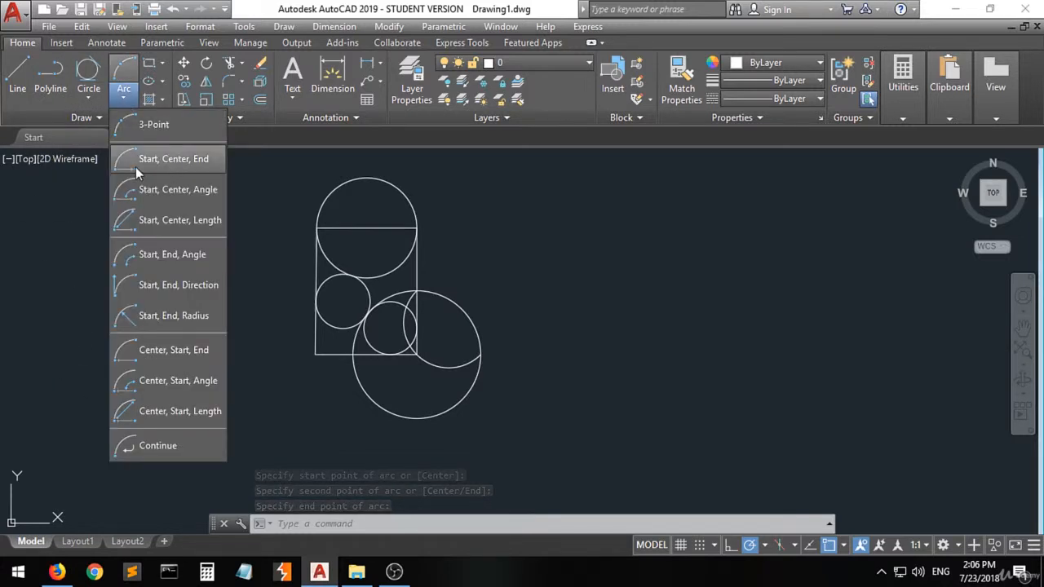
pyautogui.click(208, 164)
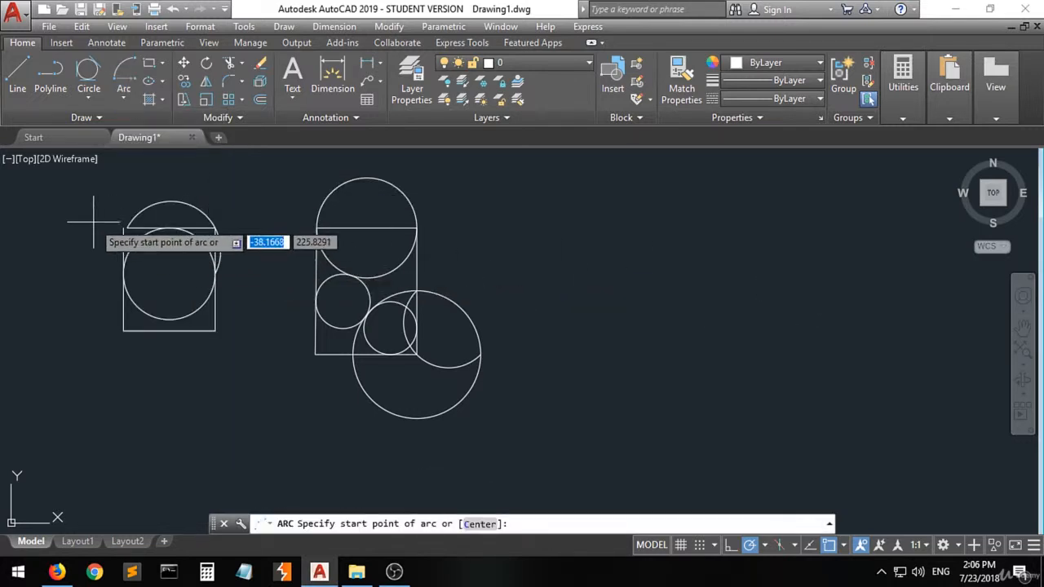
pyautogui.click(479, 353)
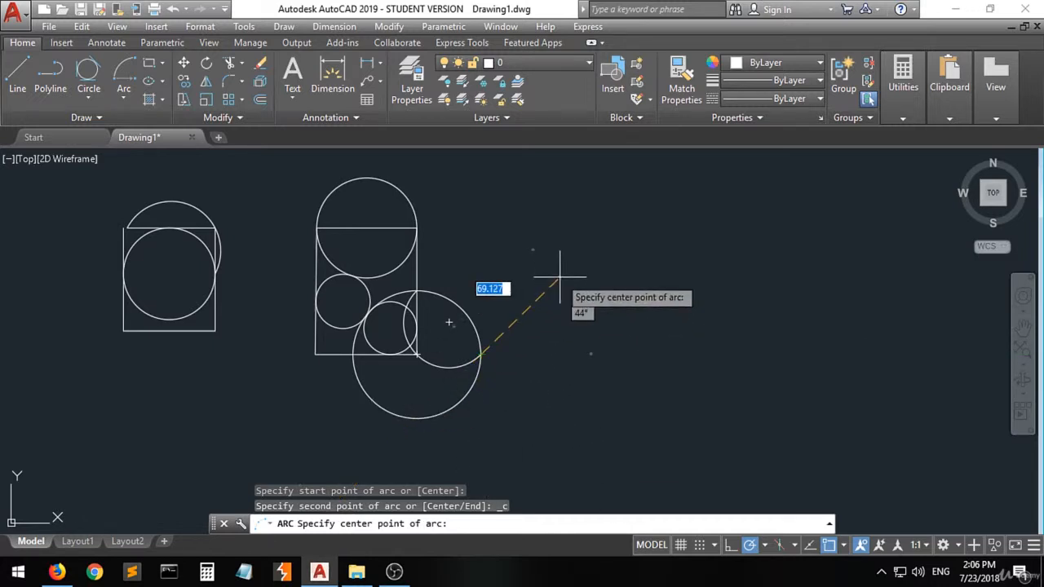
pyautogui.click(504, 307)
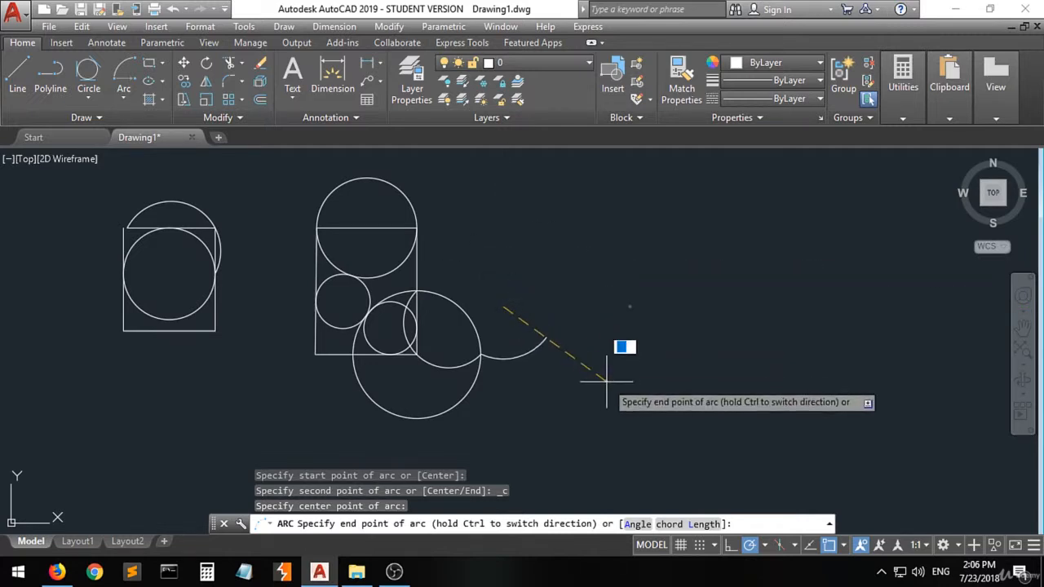
pyautogui.click(628, 258)
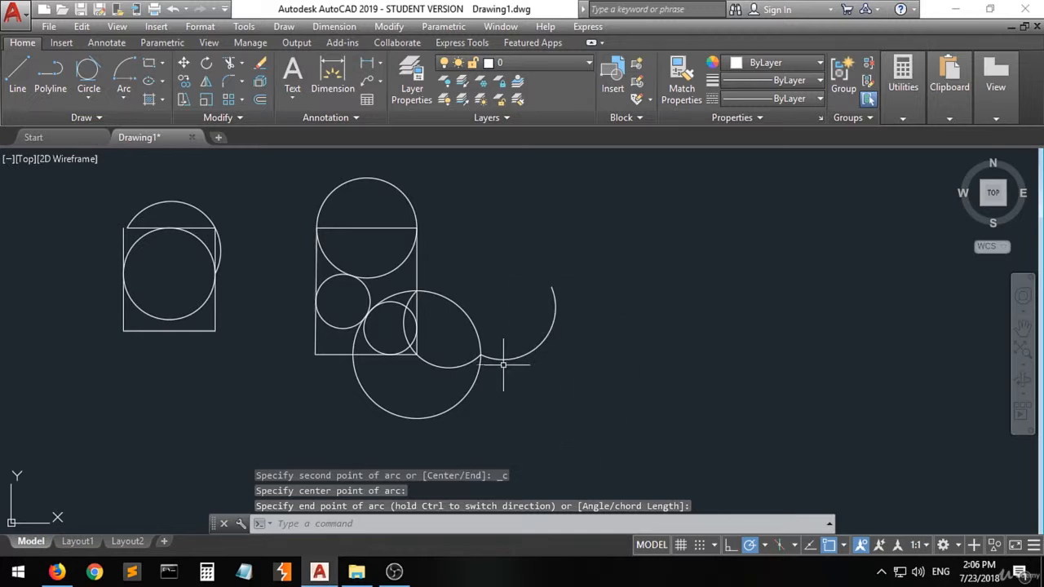
# Step: Draw a Start, Center, Angle arc from the polyline rectangle's upper-right corner, centred horizontally to its right, with a 90° included angle
pyautogui.click(122, 100)
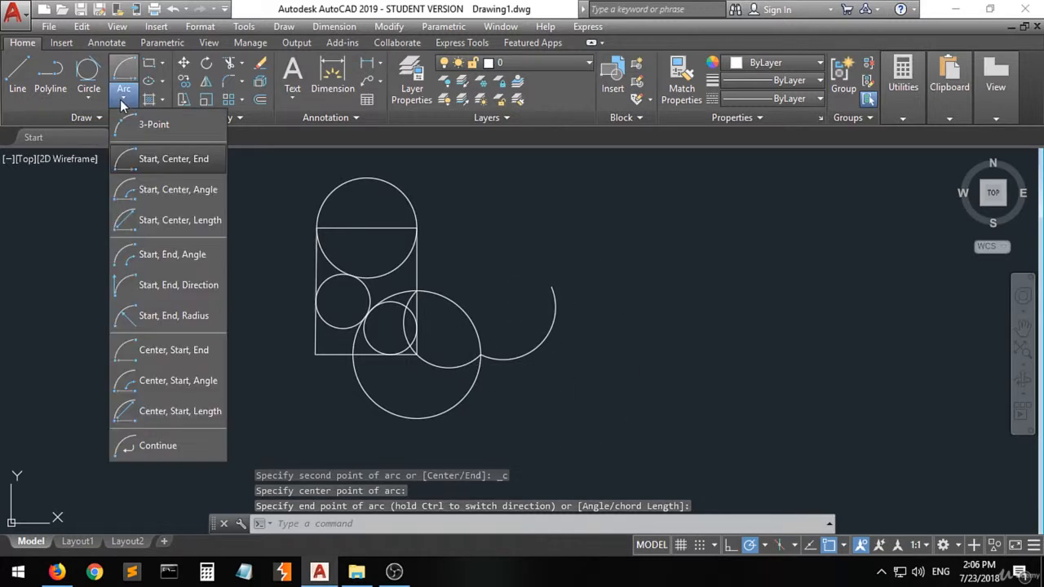
pyautogui.click(181, 193)
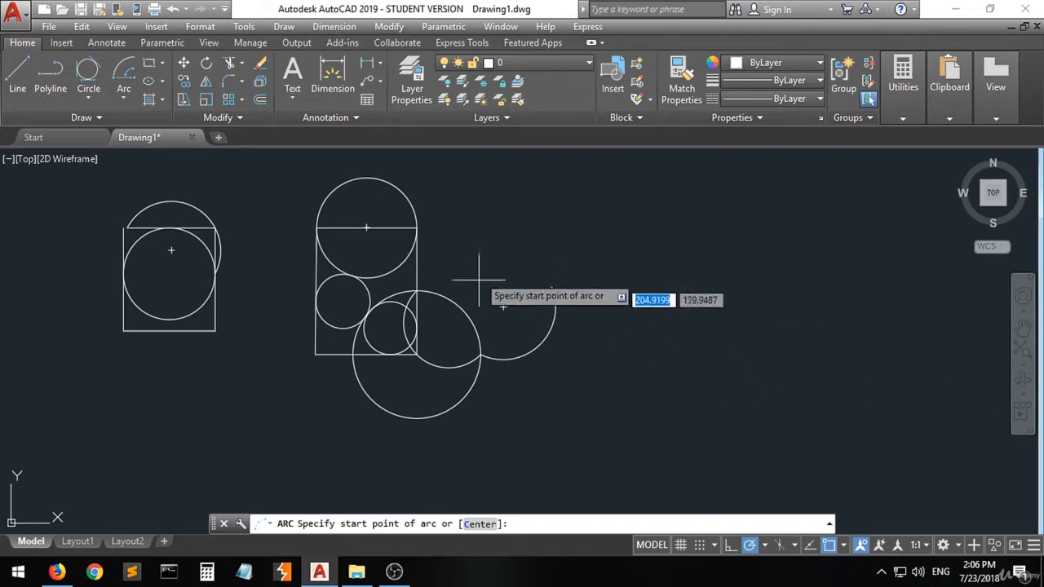
pyautogui.click(417, 228)
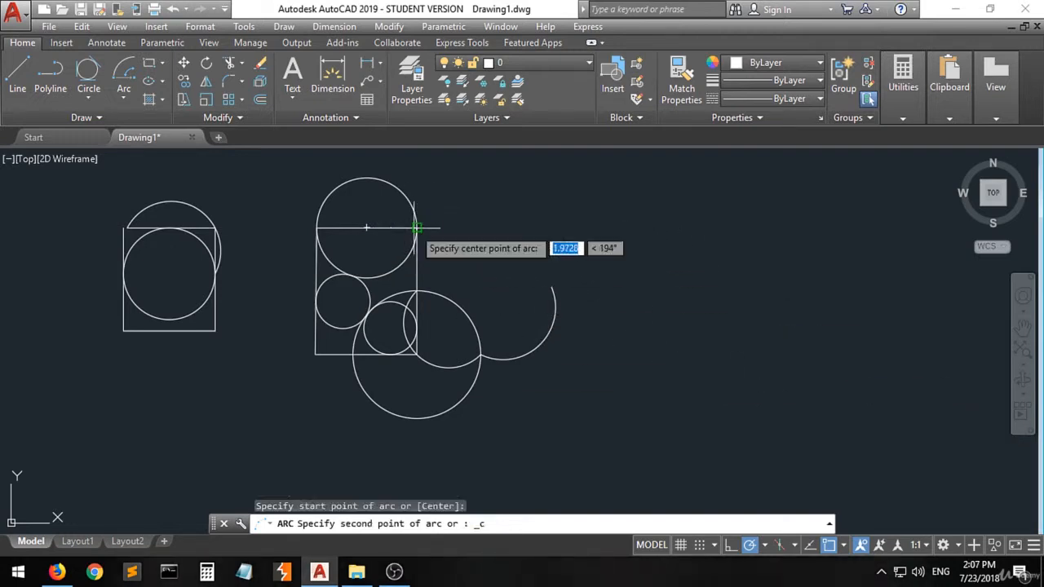
pyautogui.click(469, 226)
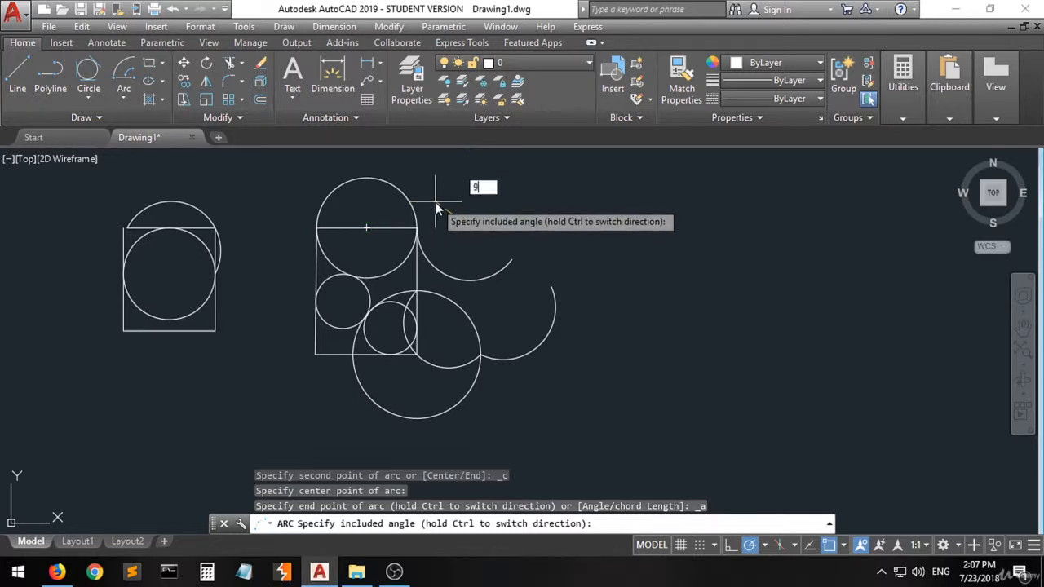
pyautogui.press('Return')
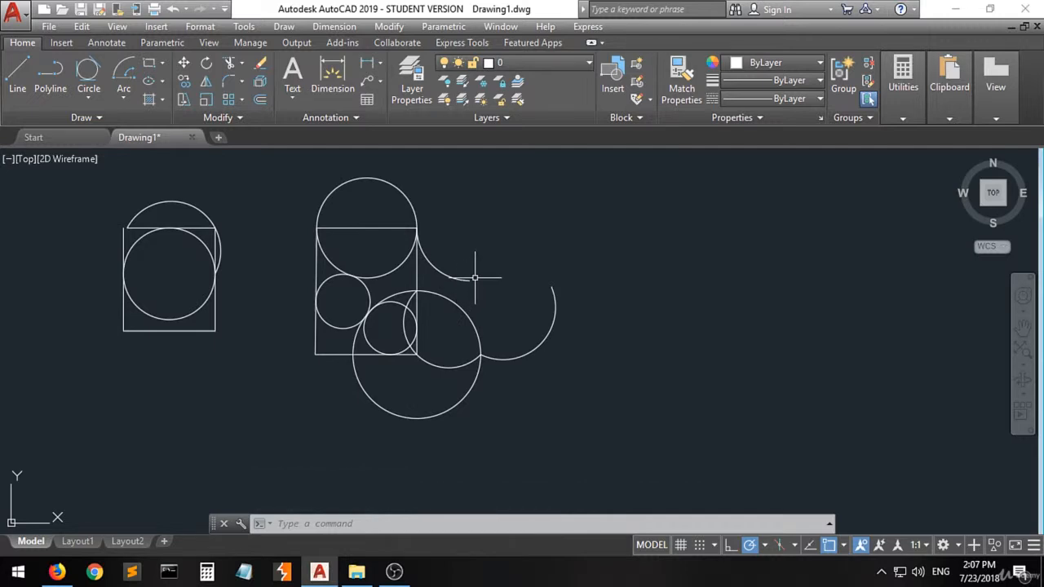
# Step: Draw a Start, Center, Length arc from the free end of the Start, Center, End arc, centred to its right, with a freely picked chord length
pyautogui.click(121, 97)
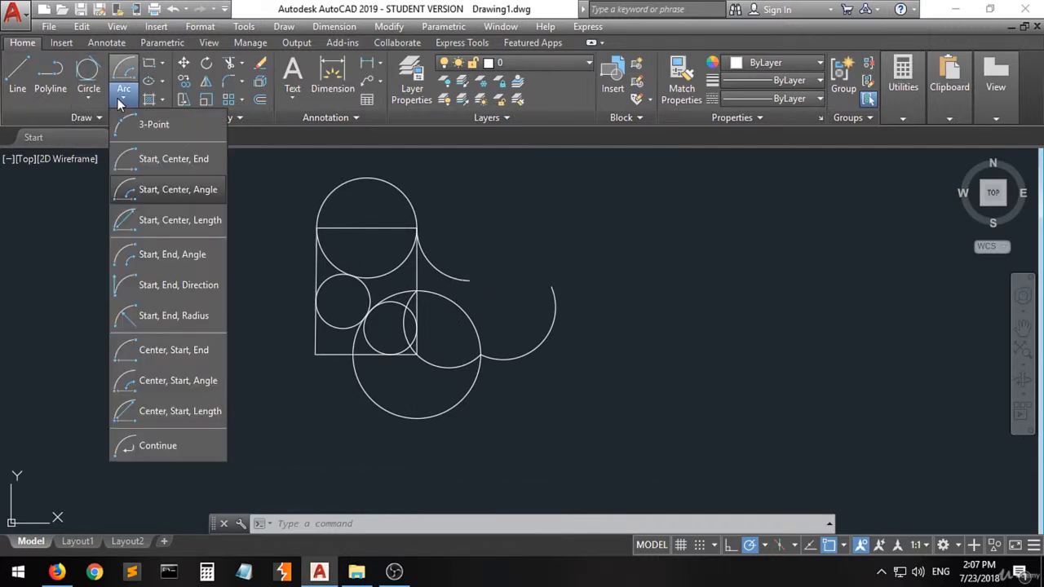
pyautogui.click(190, 225)
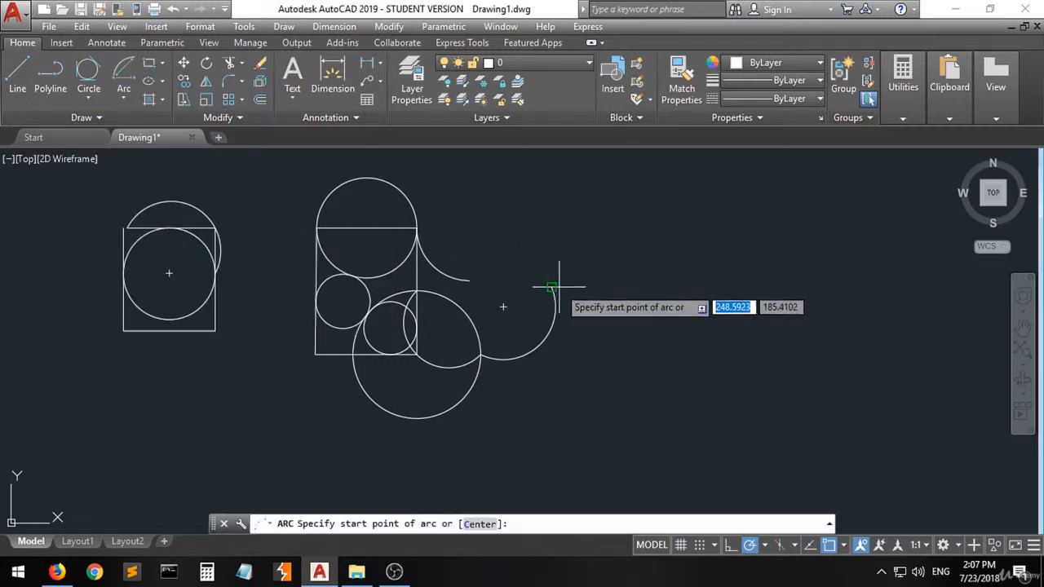
pyautogui.click(551, 287)
pyautogui.click(600, 287)
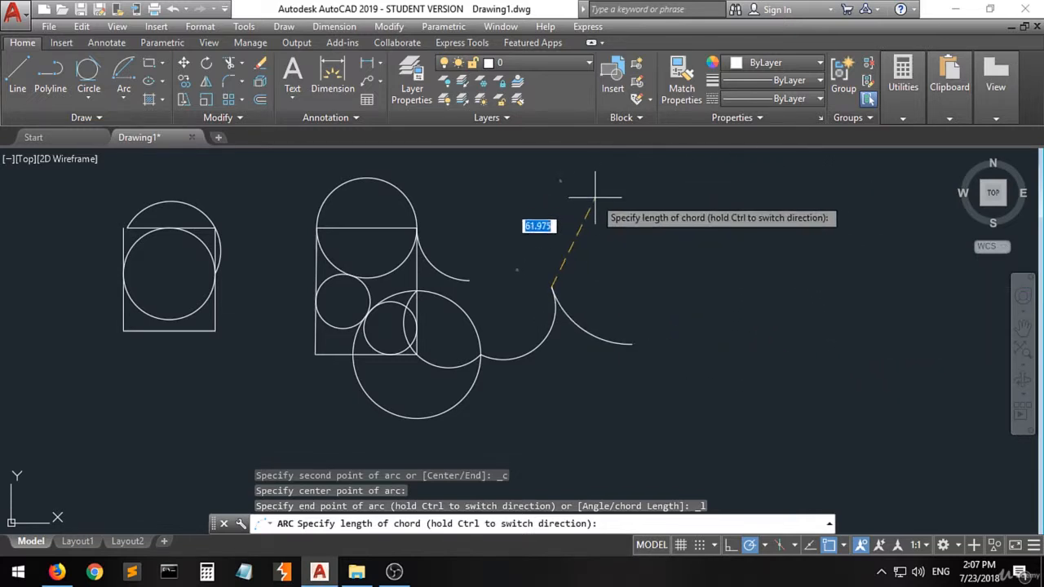
pyautogui.click(507, 219)
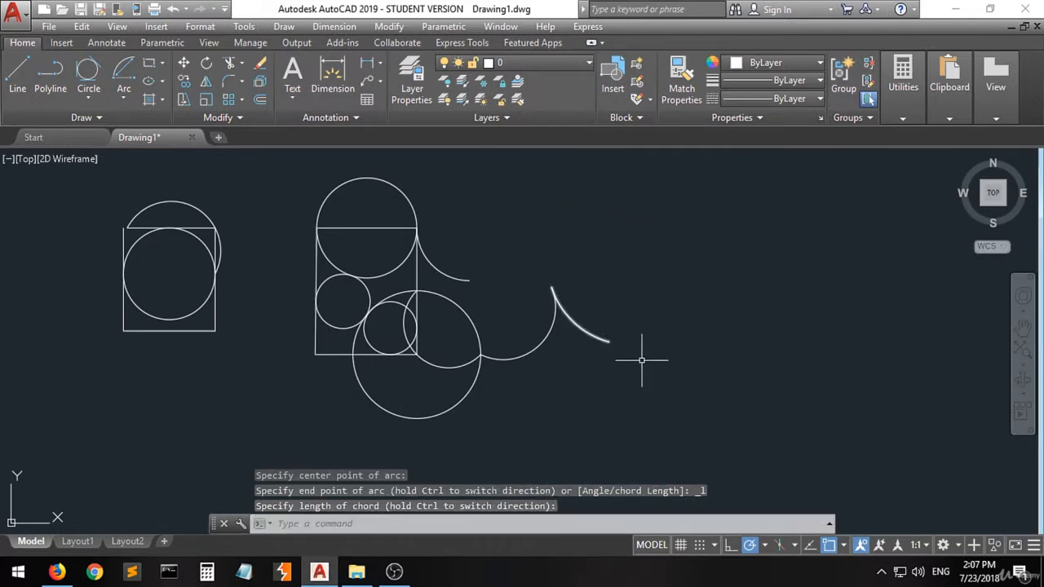
pyautogui.click(121, 102)
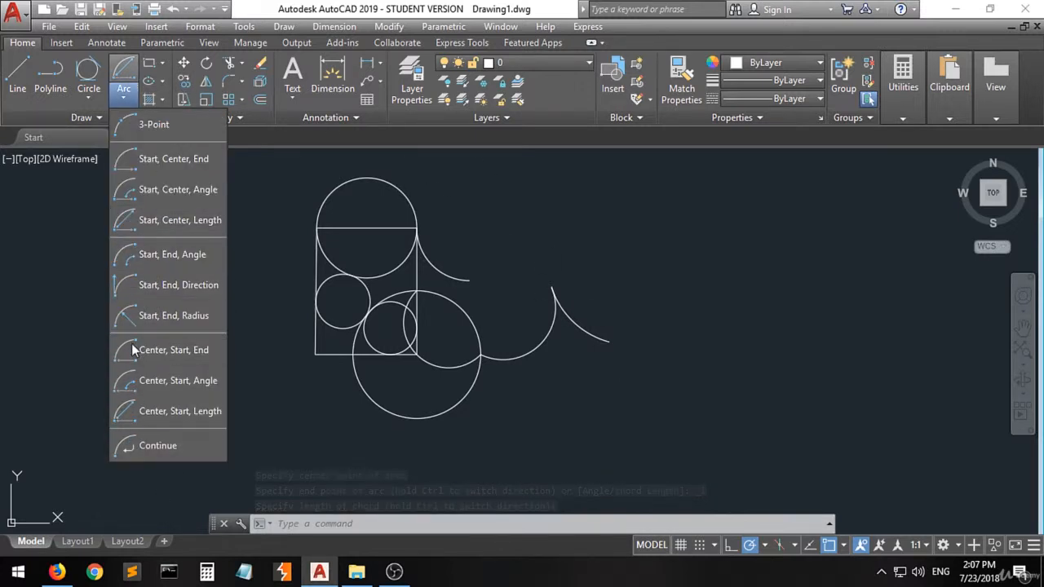
pyautogui.click(78, 242)
# Step: Select all the drawn circles, arcs and outlines and erase them from the drawing
pyautogui.click(650, 178)
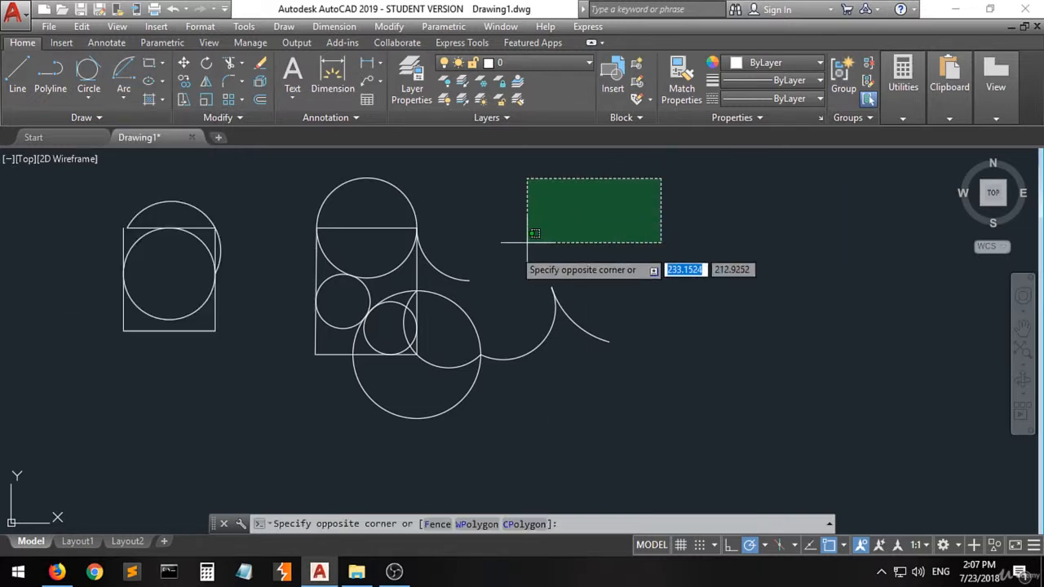
pyautogui.click(98, 444)
pyautogui.press('Delete')
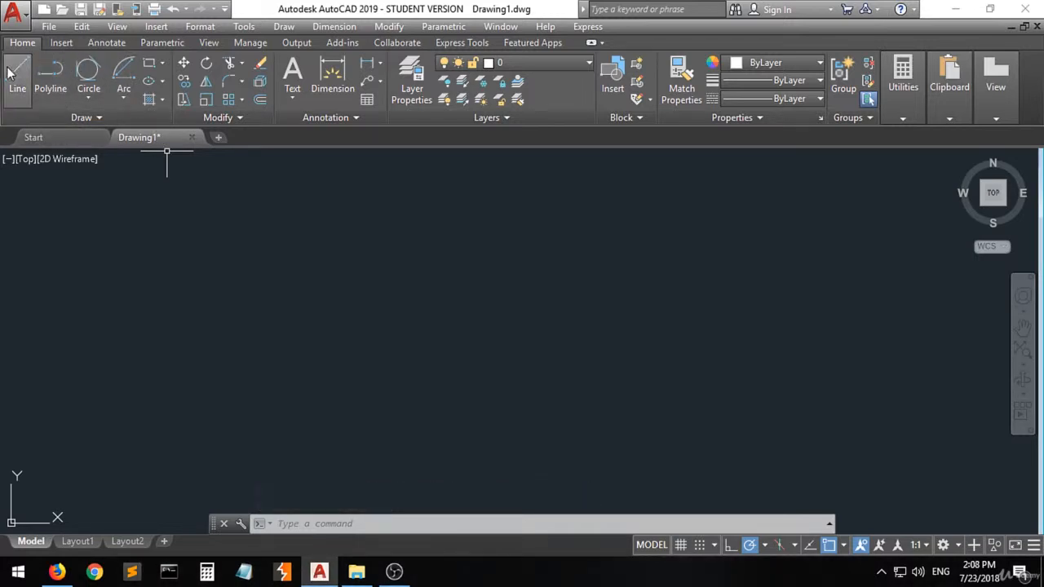
pyautogui.click(123, 100)
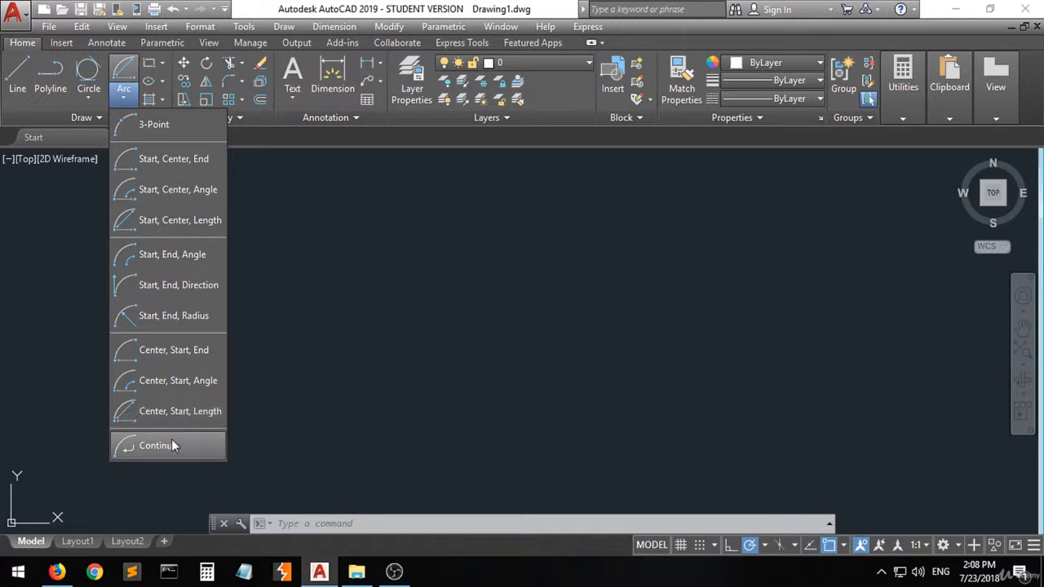
pyautogui.click(123, 100)
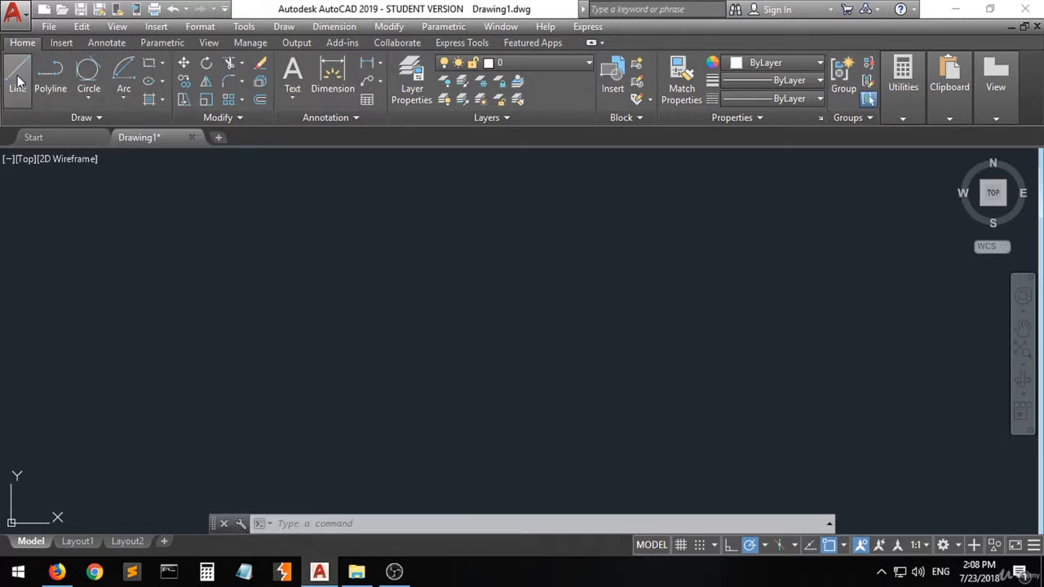
# Step: Draw two separate rectangles: a wide one in the lower-left drawing area and a tall, narrower one up and to its right
pyautogui.click(150, 68)
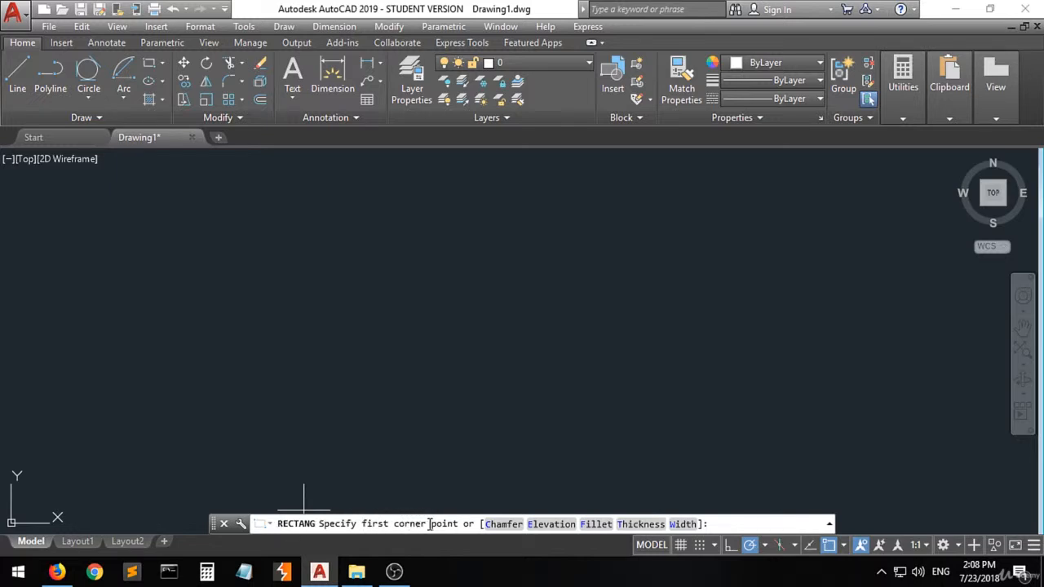
pyautogui.click(222, 402)
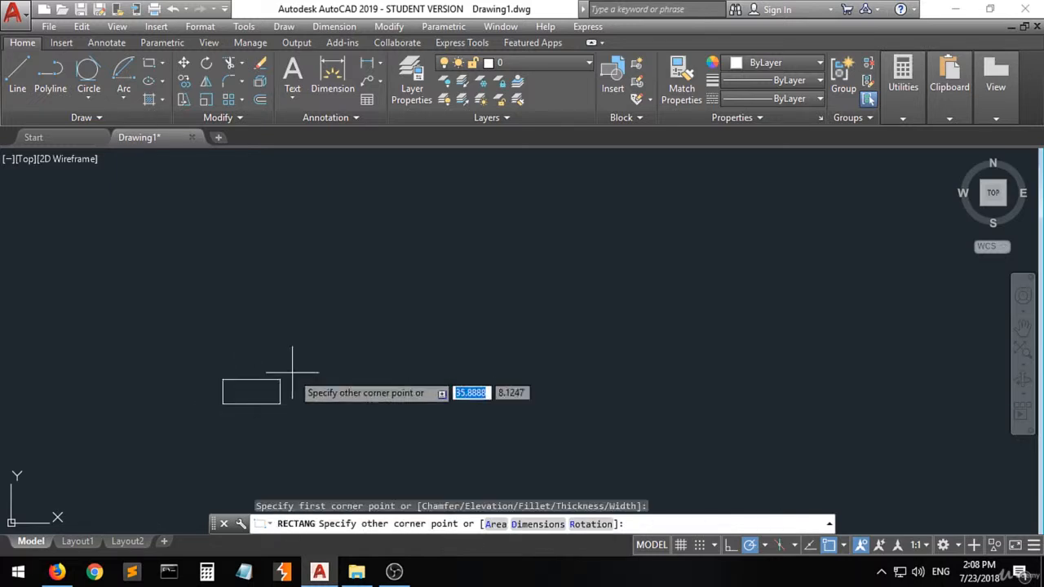
pyautogui.click(405, 299)
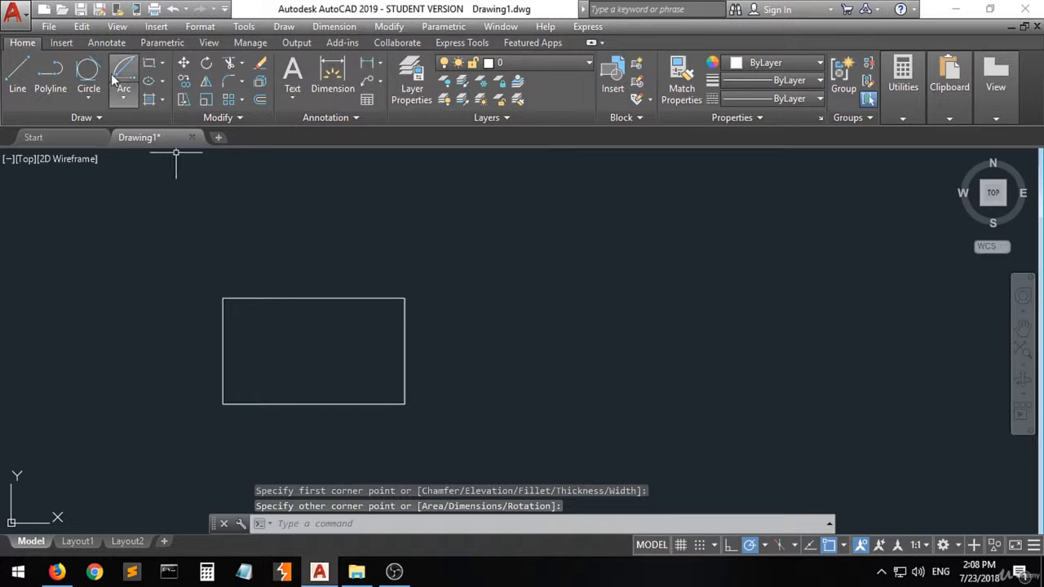
pyautogui.click(151, 63)
pyautogui.click(625, 205)
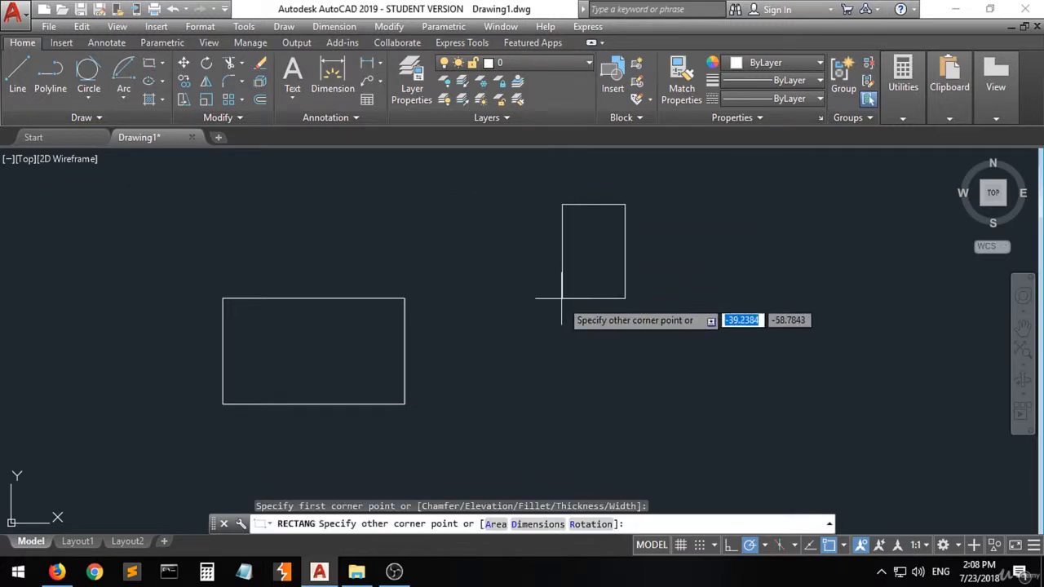
pyautogui.click(540, 332)
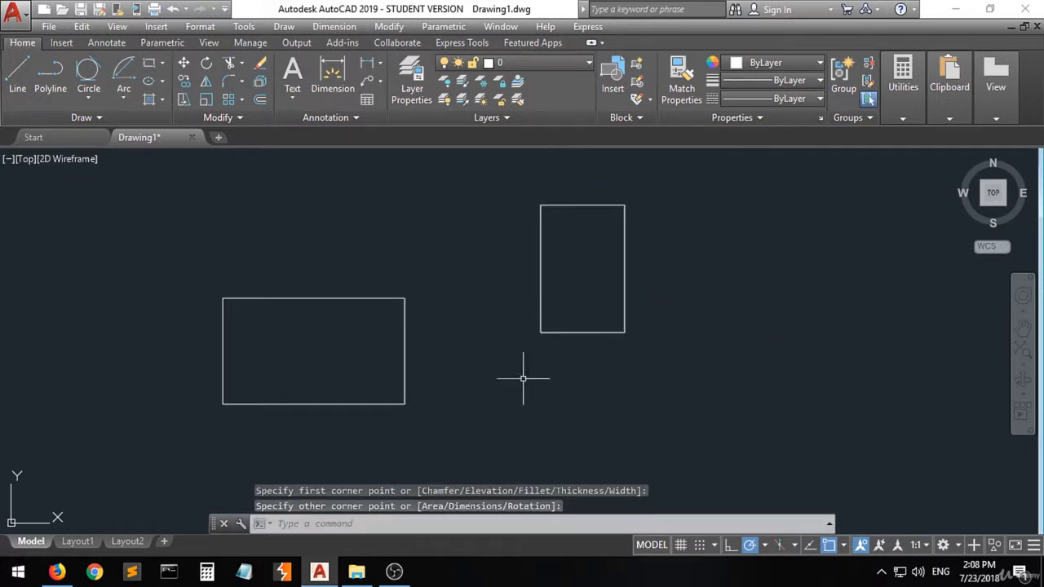
# Step: Draw a long, thin rectangle about 214 by 23 units from inside the wide rectangle to just below and past the tall one
pyautogui.click(150, 63)
pyautogui.click(297, 346)
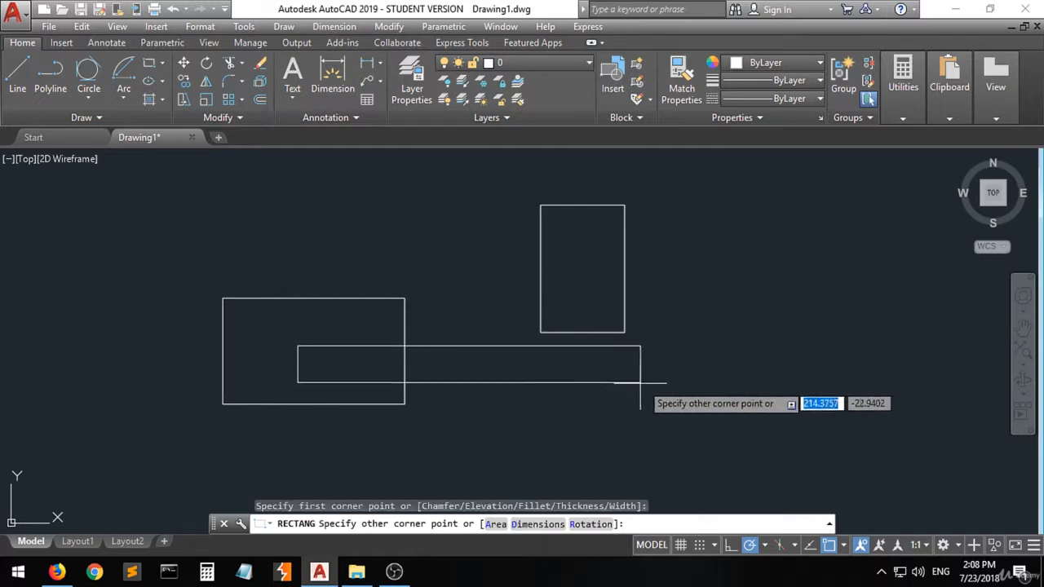
pyautogui.click(641, 384)
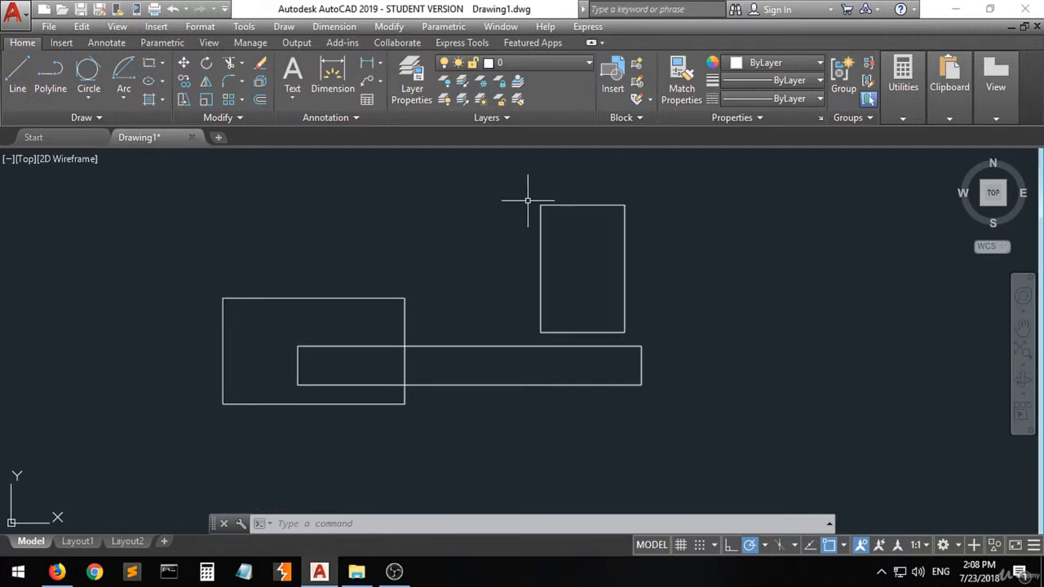
# Step: Draw a closed upright outline from Line segments to the right of the tall rectangle and compare it with that rectangle
pyautogui.click(16, 82)
pyautogui.click(683, 183)
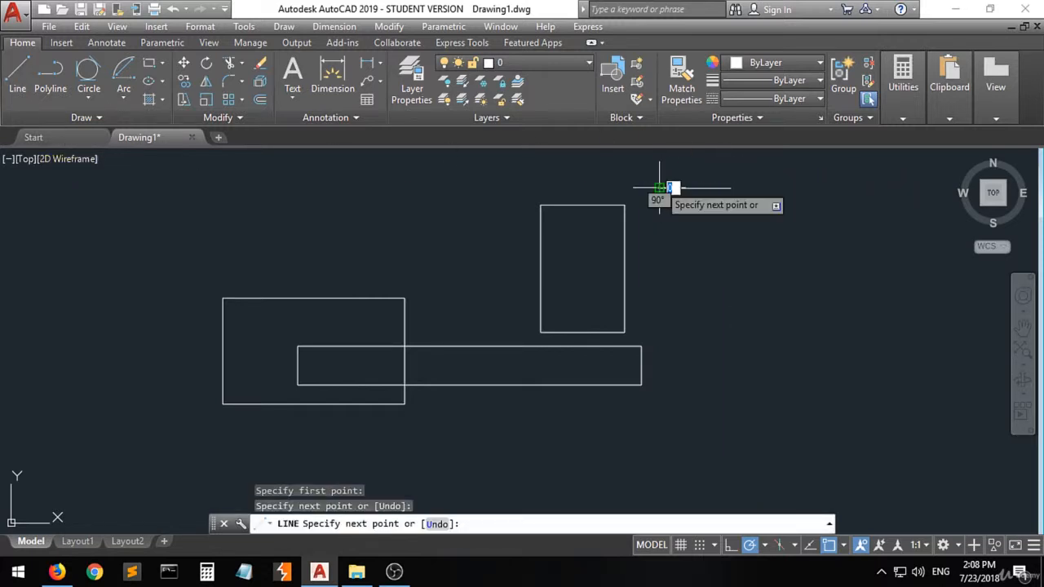
pyautogui.click(659, 323)
pyautogui.click(751, 323)
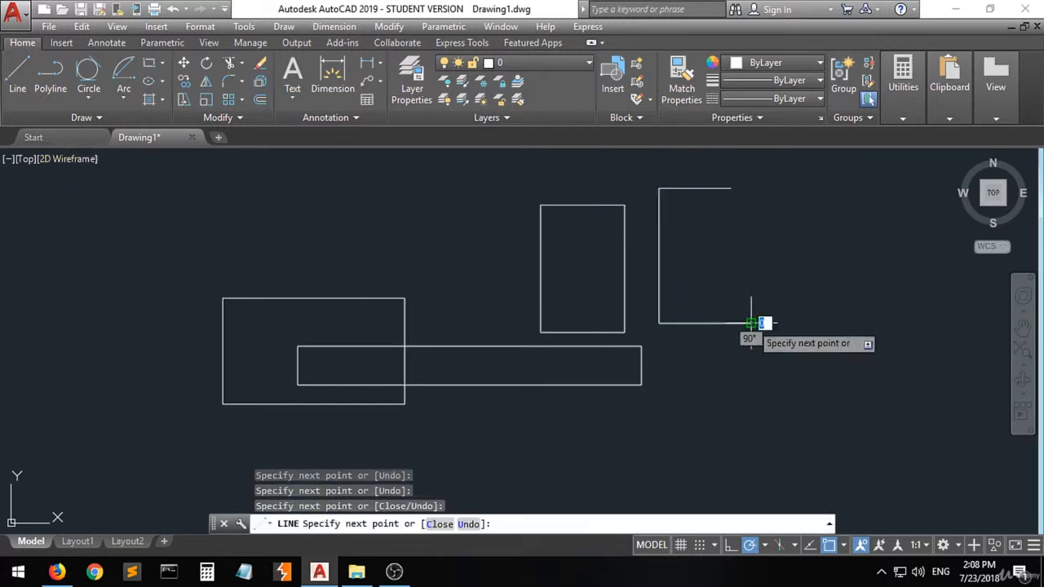
pyautogui.click(751, 190)
pyautogui.click(732, 187)
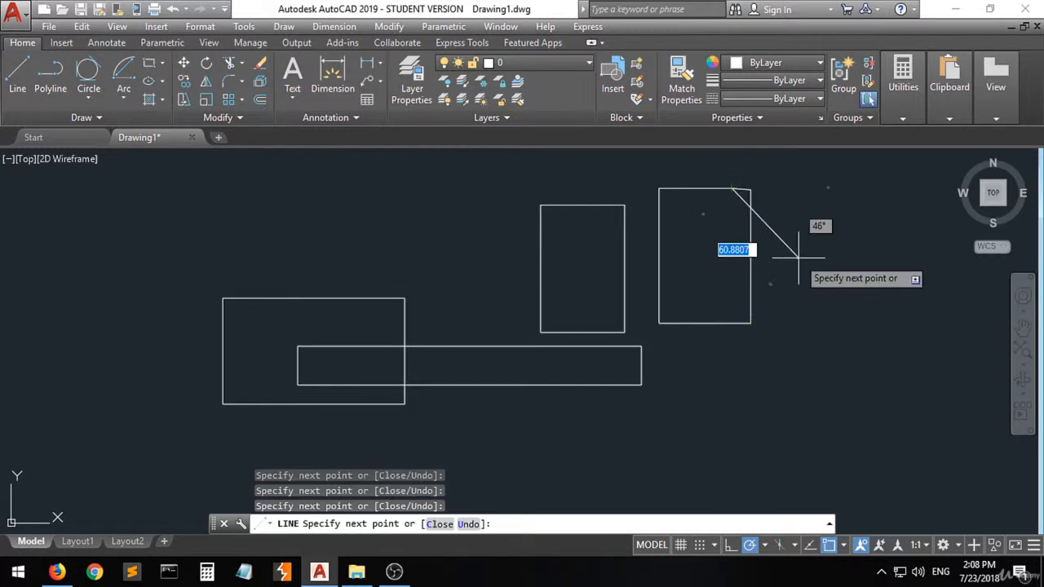
pyautogui.press('Return')
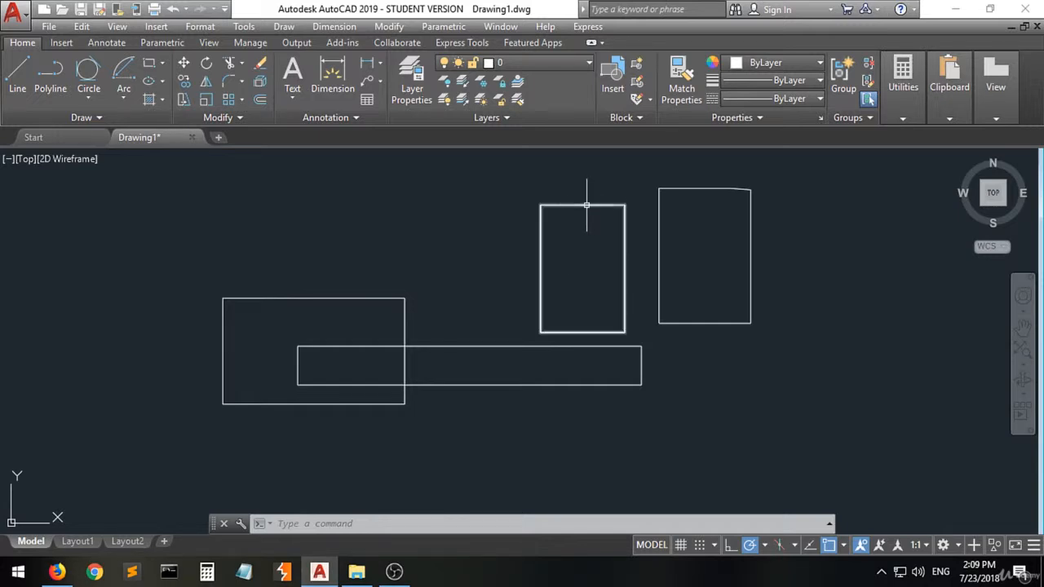
pyautogui.moveTo(587, 205)
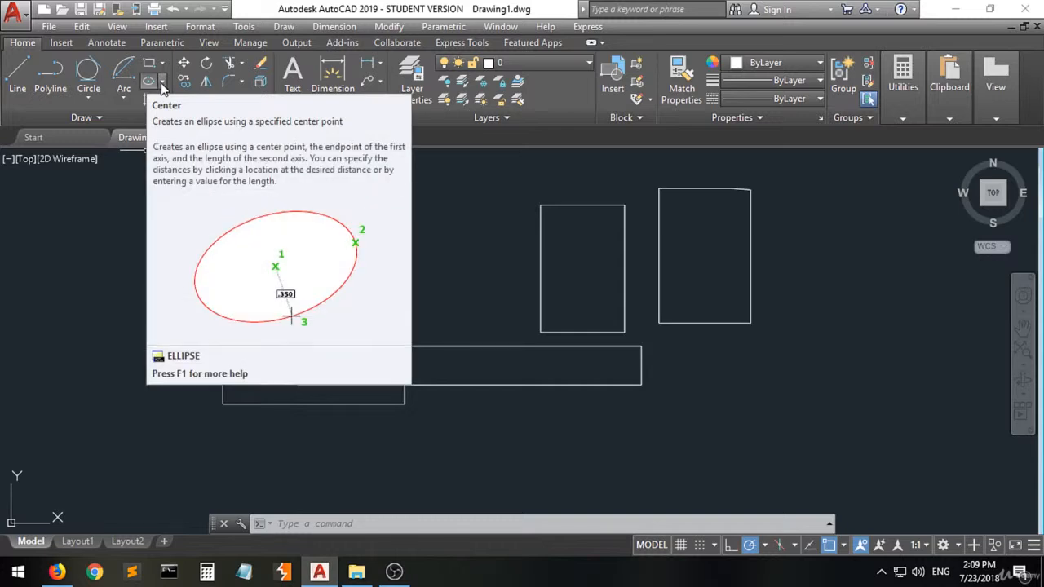
# Step: Draw an Axis, End ellipse using the wide rectangle's two upper corners as axis endpoints, with its second axis picked vertically above the edge's midpoint
pyautogui.click(161, 83)
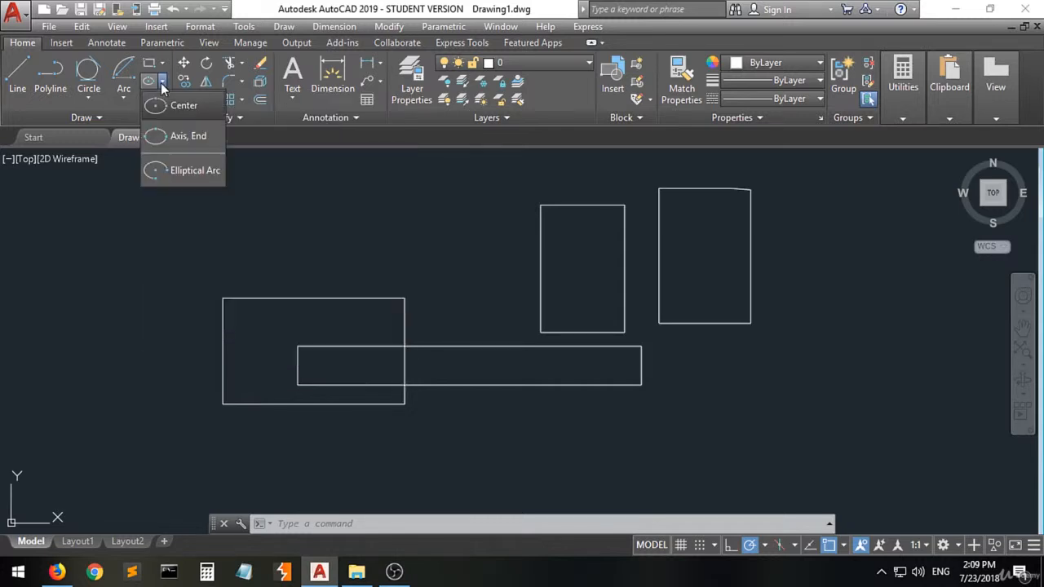
pyautogui.click(171, 137)
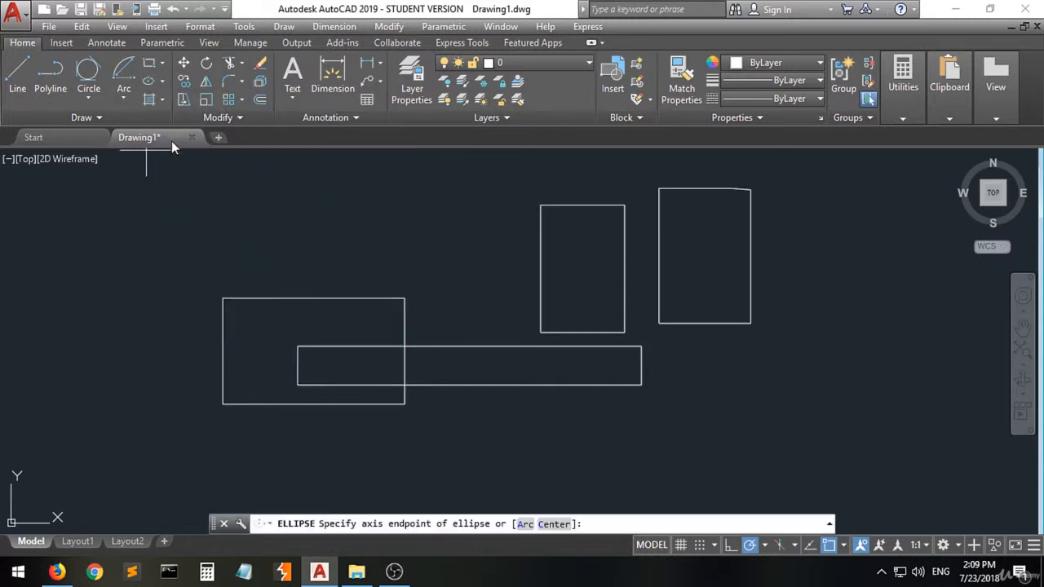
pyautogui.click(223, 299)
pyautogui.click(405, 298)
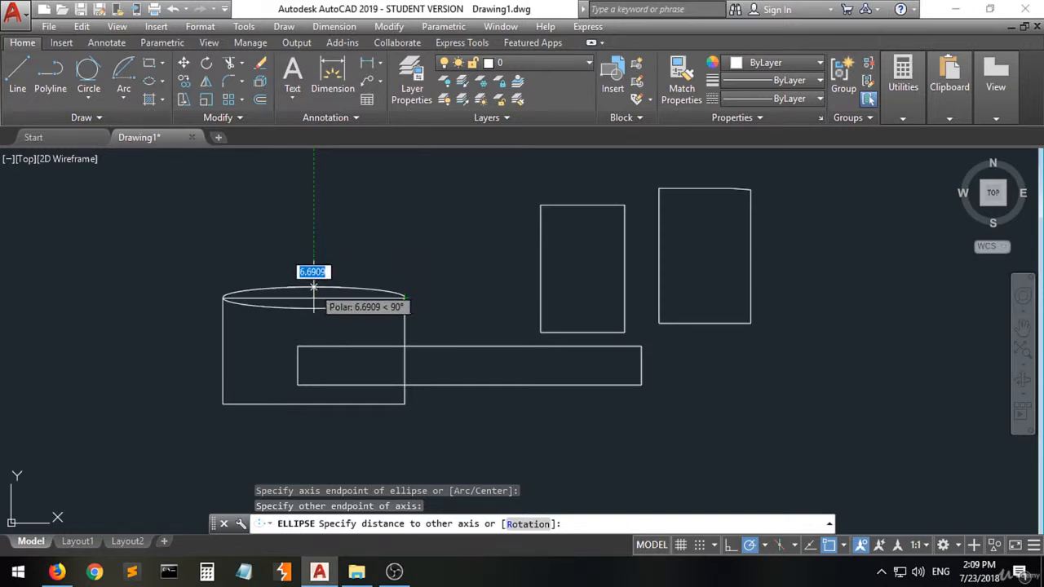
pyautogui.click(315, 271)
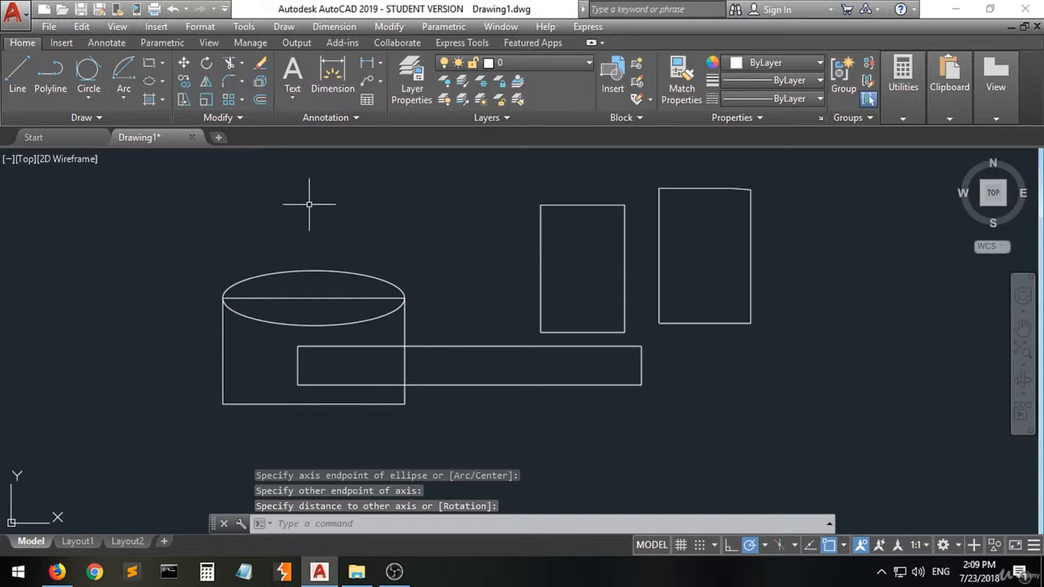
# Step: Draw an Axis, End ellipse using the tall rectangle's two upper corners as axis endpoints, with a distance of 10 to the other axis
pyautogui.click(146, 87)
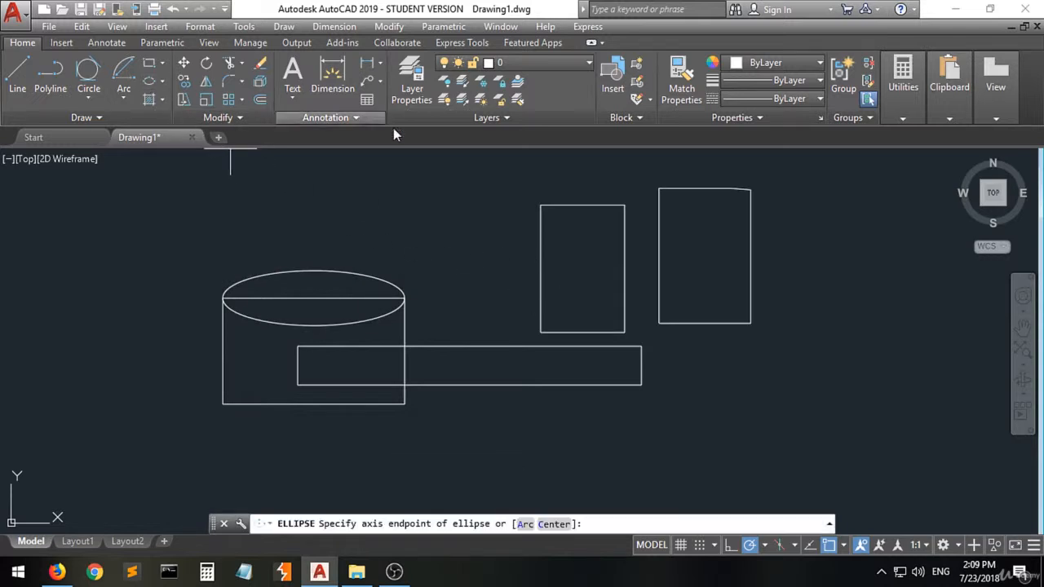
pyautogui.click(540, 205)
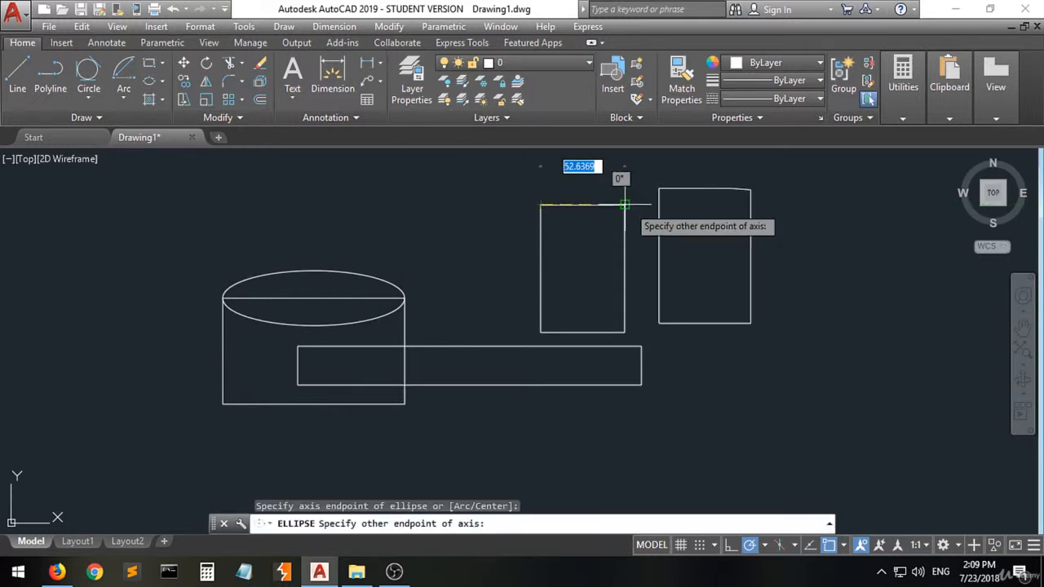
pyautogui.click(625, 205)
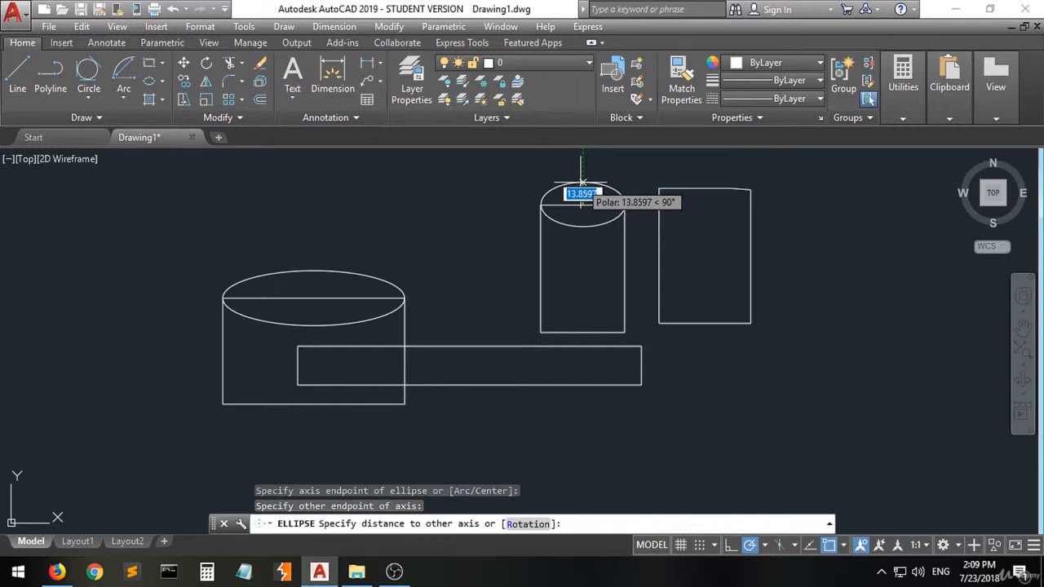
pyautogui.write('10')
pyautogui.press('Return')
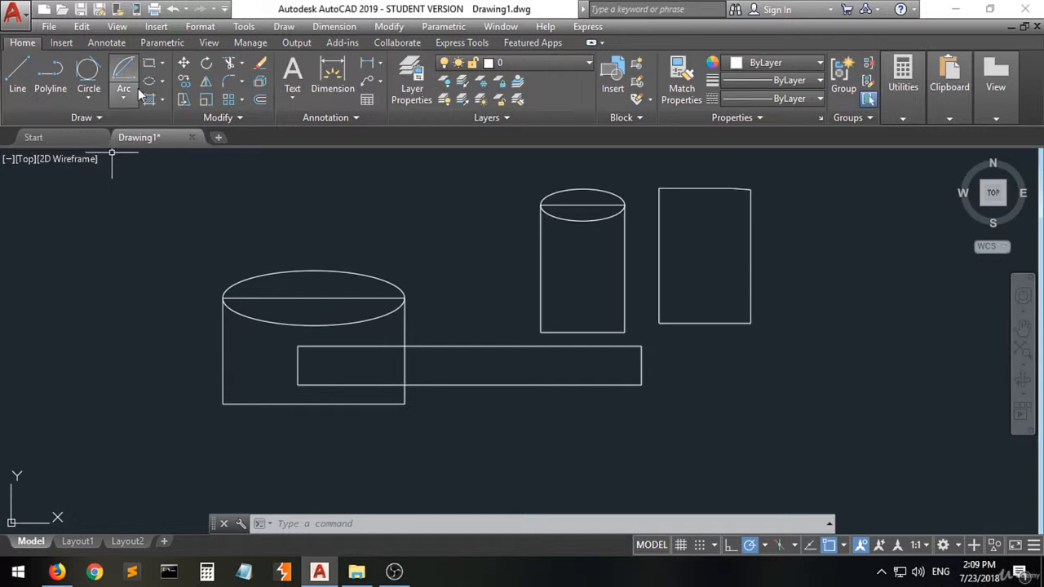
# Step: Draw a wide, flat ellipse by the Center method in the empty space between the wide rectangle's ellipse and the tall rectangle
pyautogui.click(162, 82)
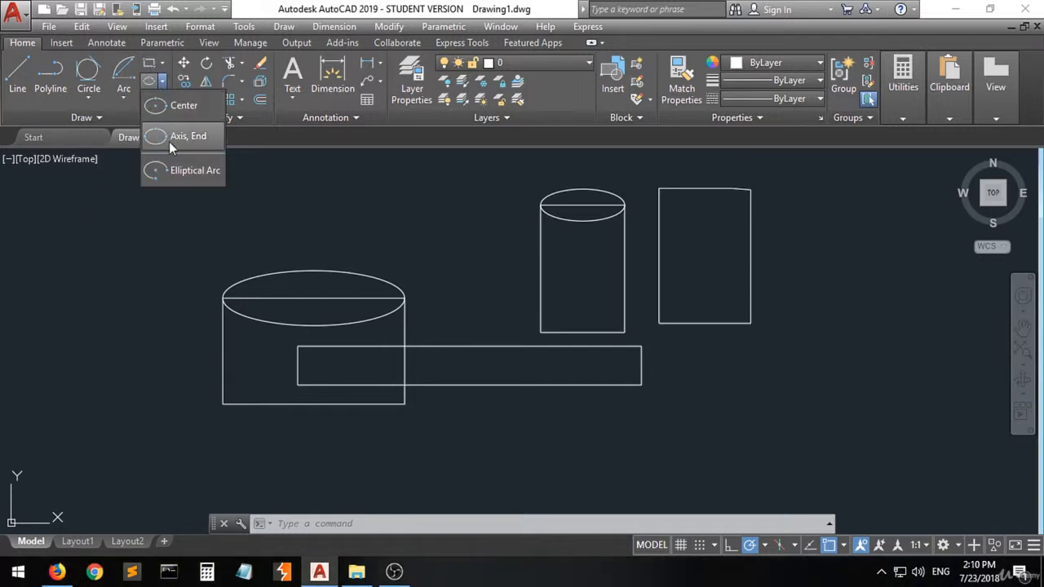
pyautogui.click(167, 105)
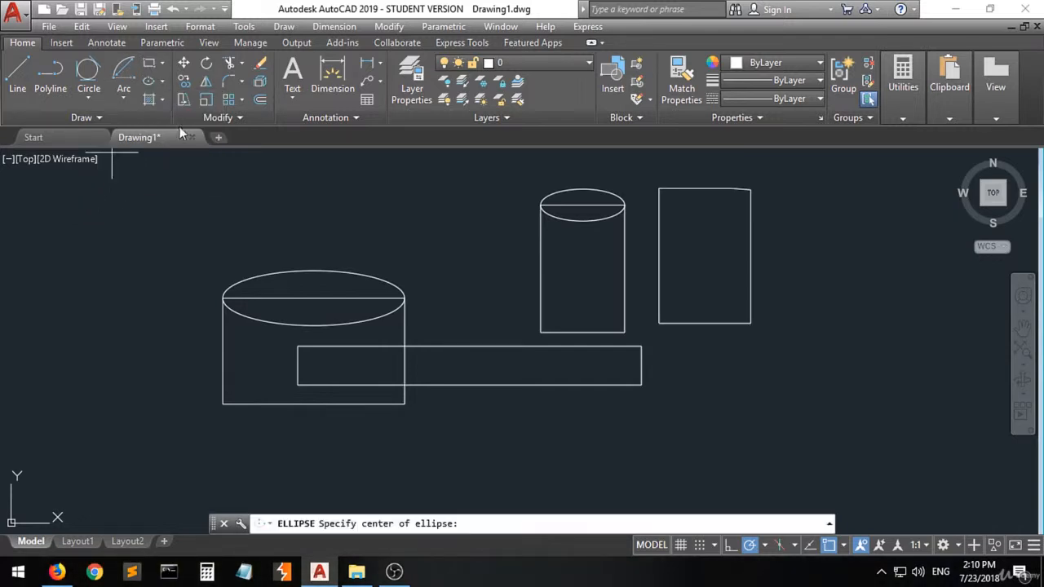
pyautogui.click(447, 222)
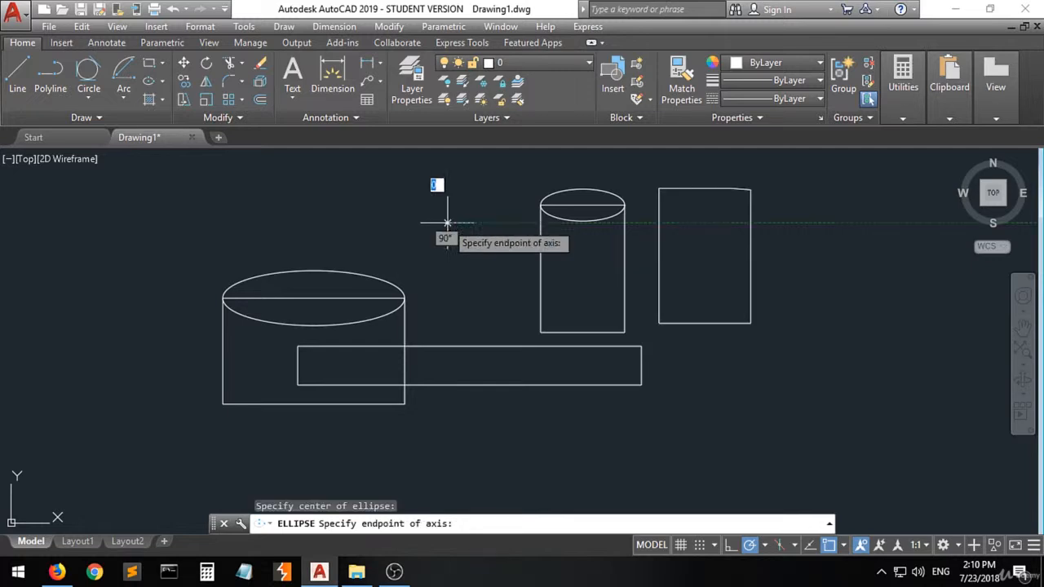
pyautogui.click(507, 222)
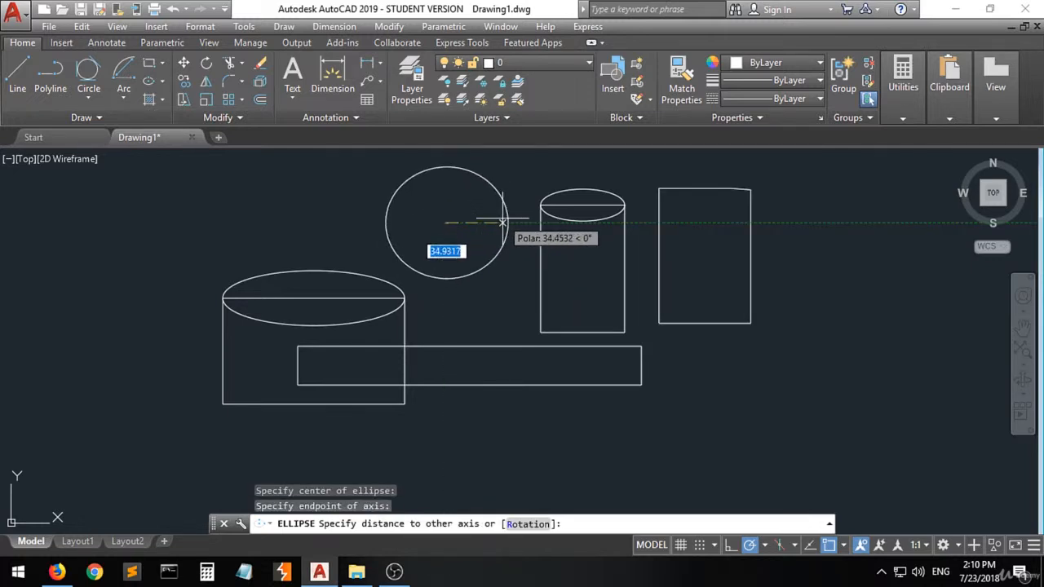
pyautogui.click(464, 207)
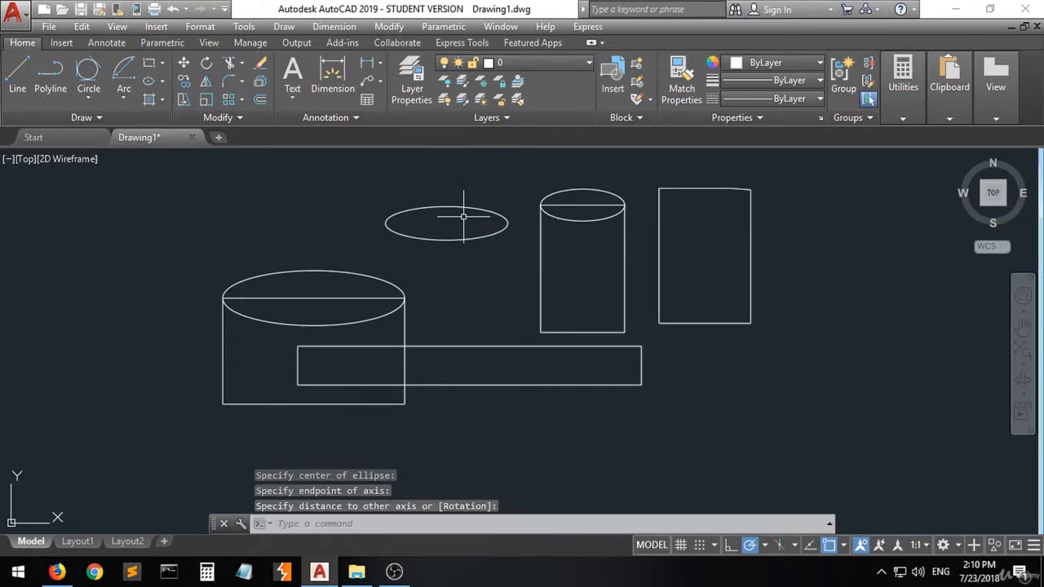
pyautogui.click(163, 84)
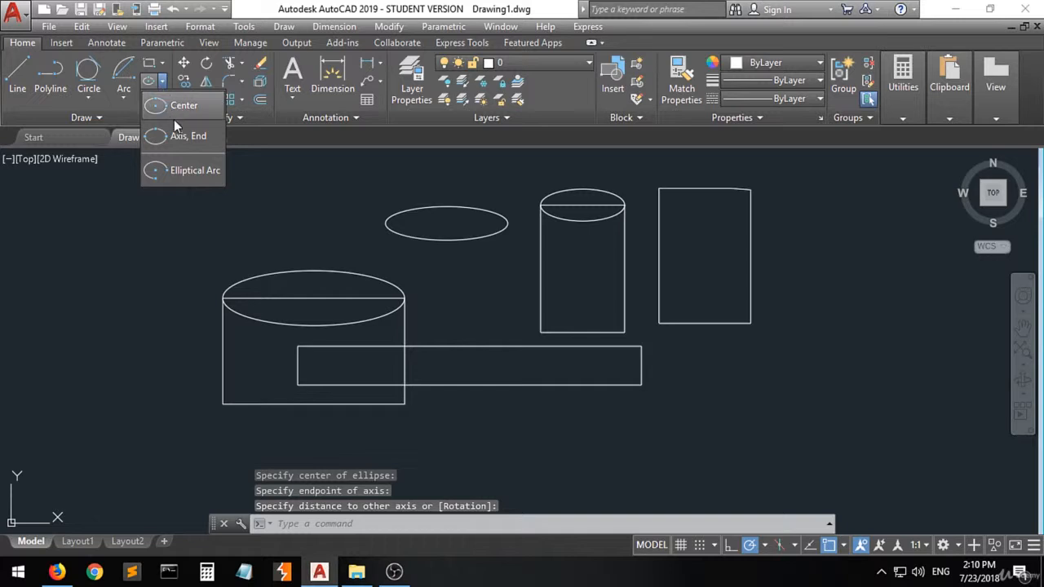
pyautogui.click(179, 173)
pyautogui.click(180, 210)
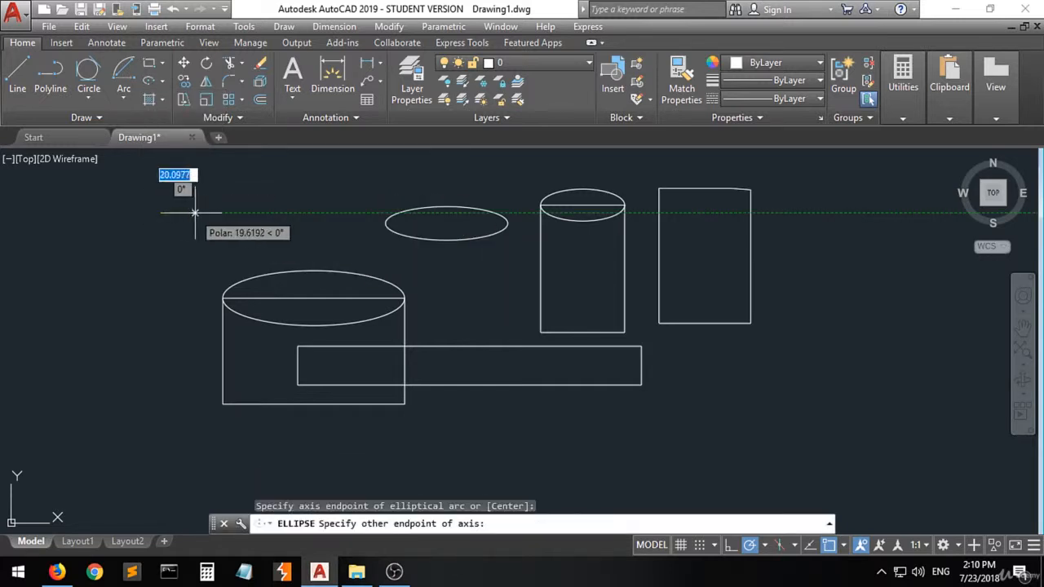
pyautogui.click(196, 212)
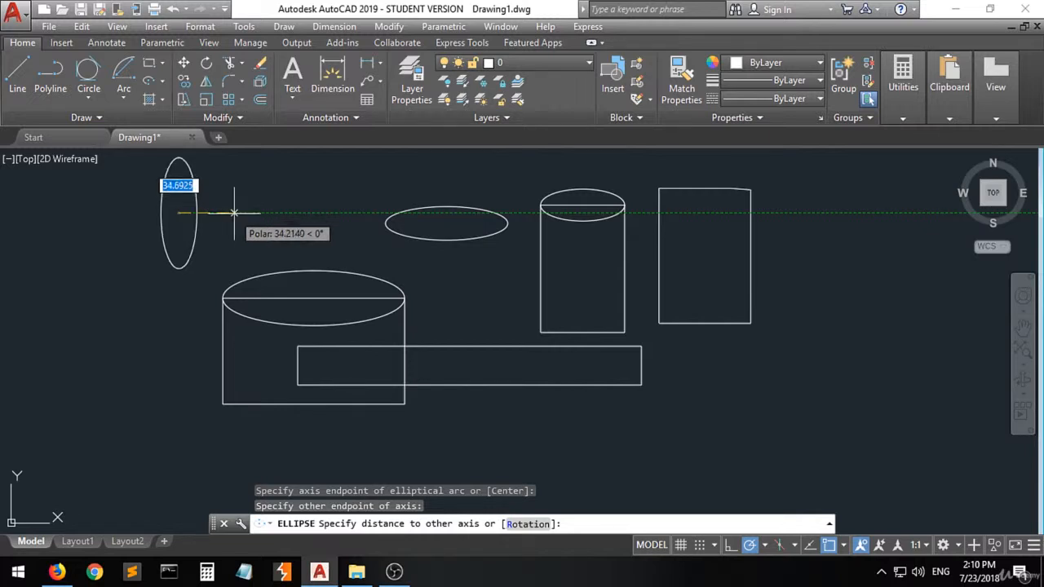
pyautogui.click(231, 215)
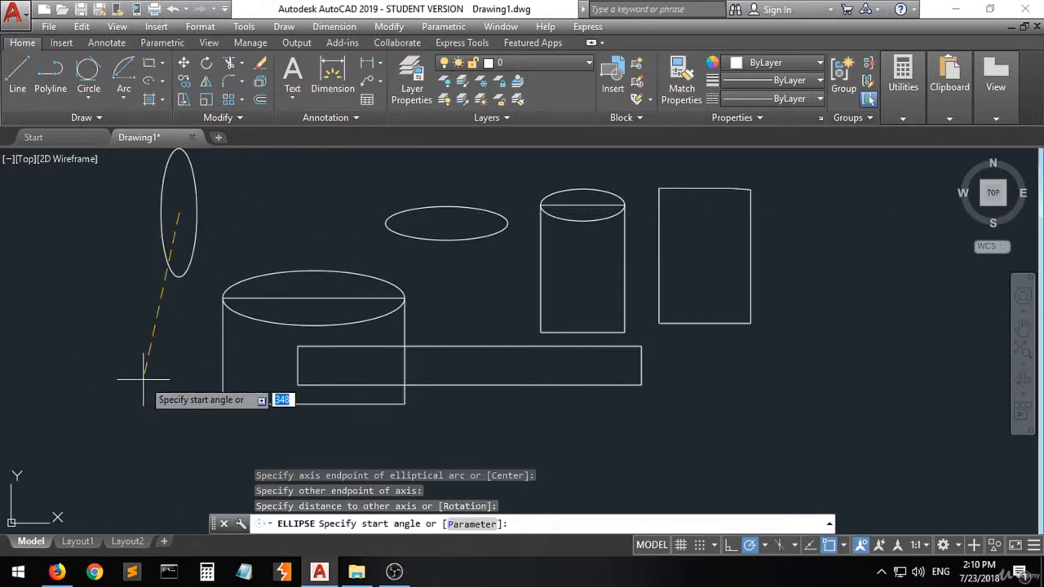
pyautogui.press('Return')
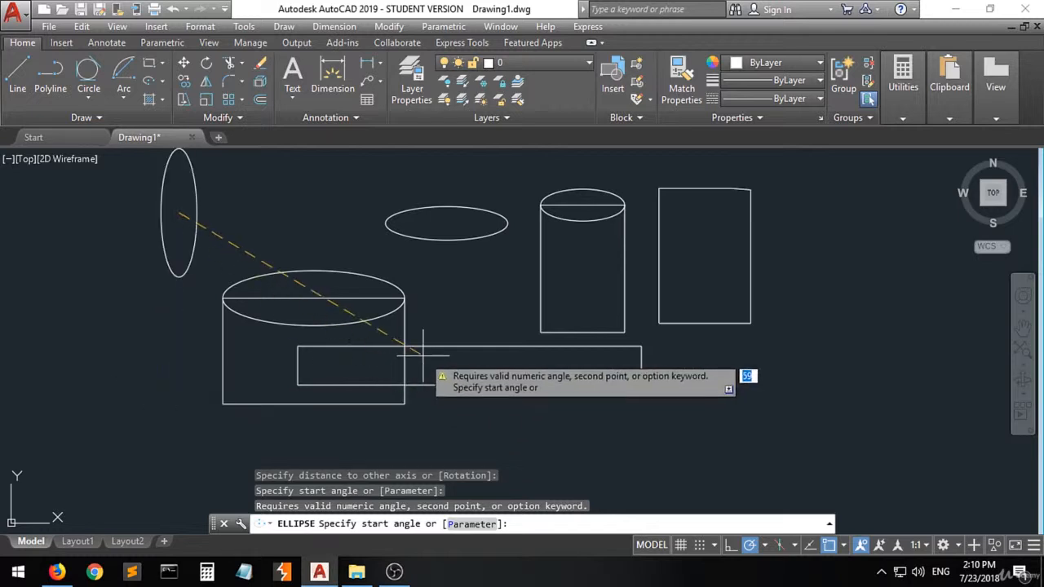
pyautogui.click(211, 233)
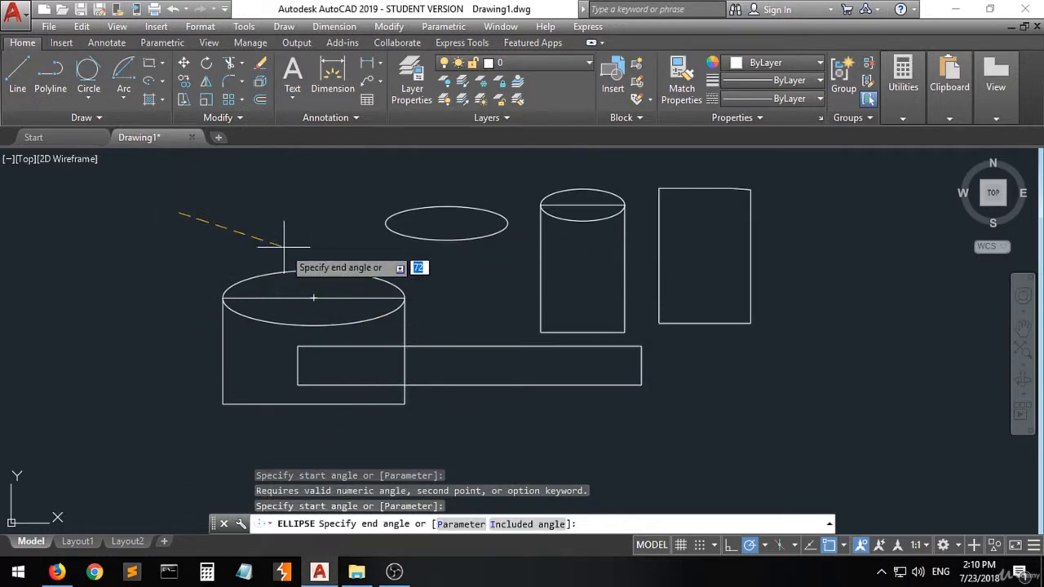
pyautogui.press('Escape')
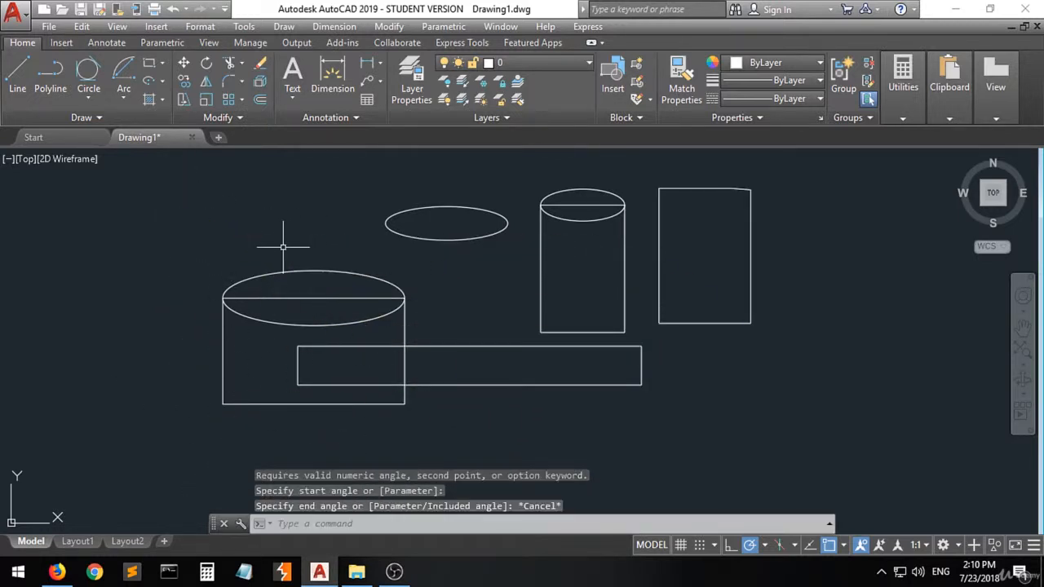